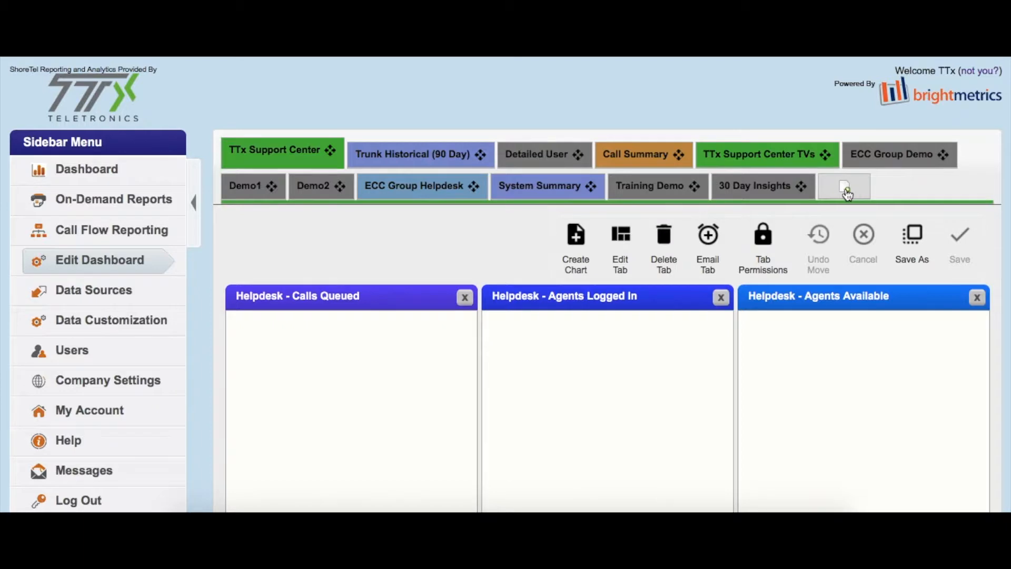
Create a new dashboard tab named Demo from the Blank template.
{"action": "left_click", "coordinate": [846, 189]}
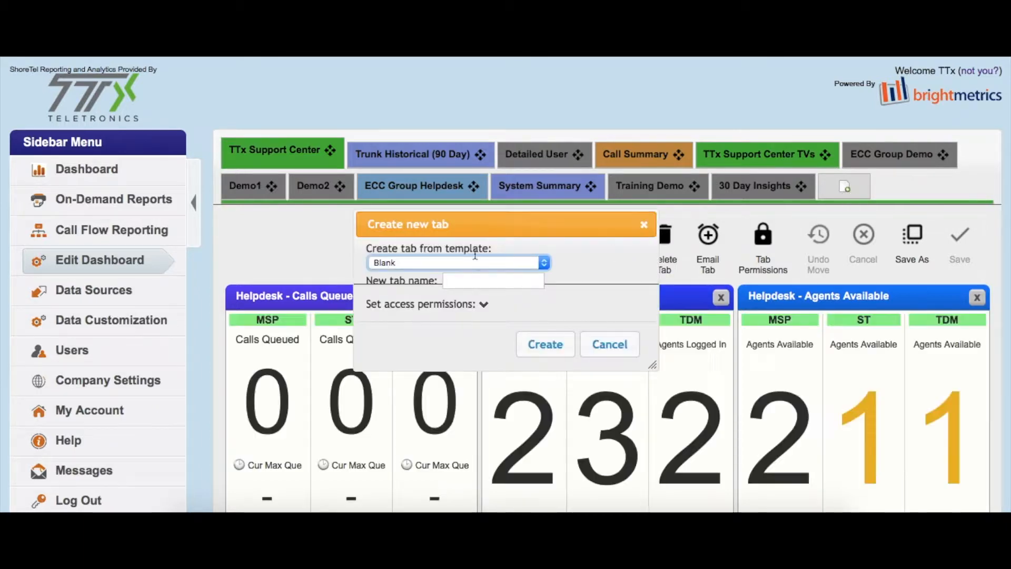
{"action": "left_click", "coordinate": [441, 266]}
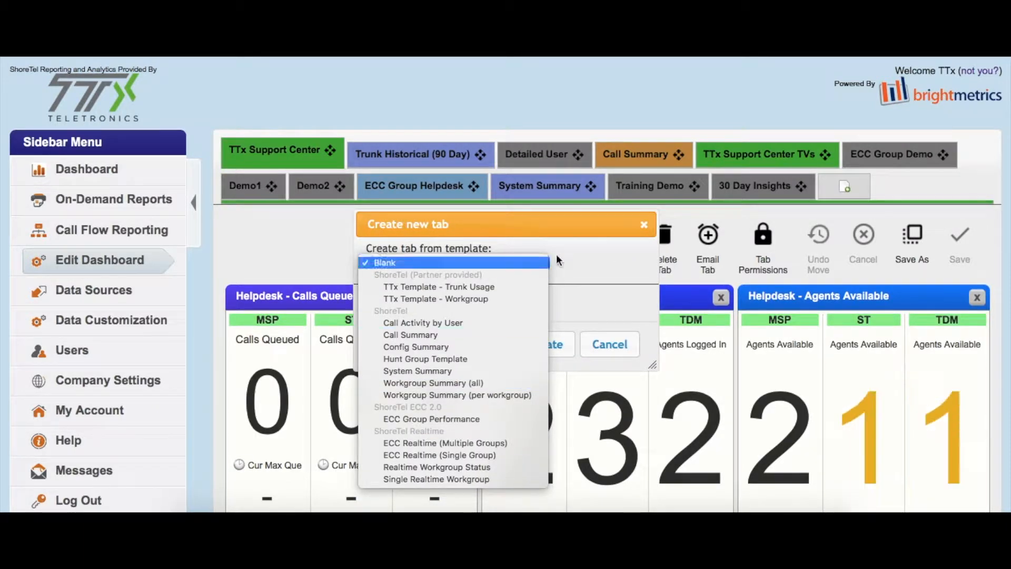
{"action": "left_click", "coordinate": [515, 265]}
{"action": "left_click", "coordinate": [476, 281]}
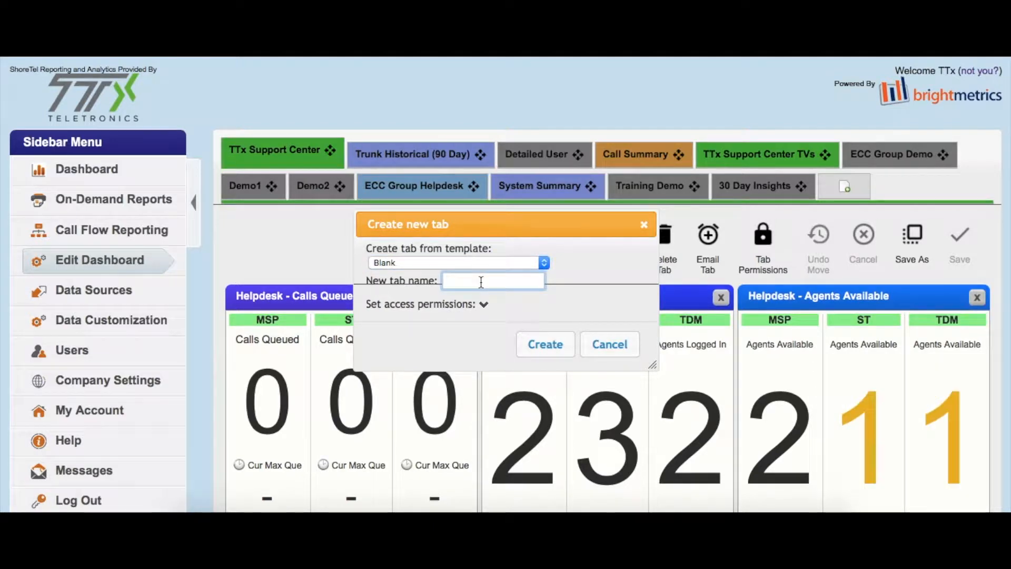
{"action": "type", "text": "Demo"}
{"action": "left_click", "coordinate": [550, 350]}
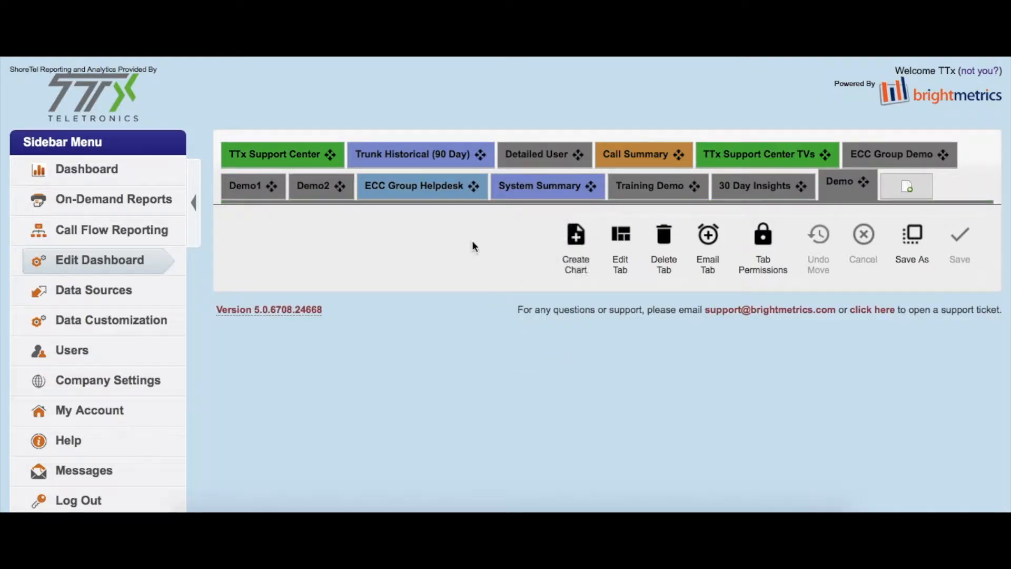
Start a chart on the Demo tab using the ShoreTel Realtime group and the ECC Realtime Group Status instance.
{"action": "left_click", "coordinate": [574, 252]}
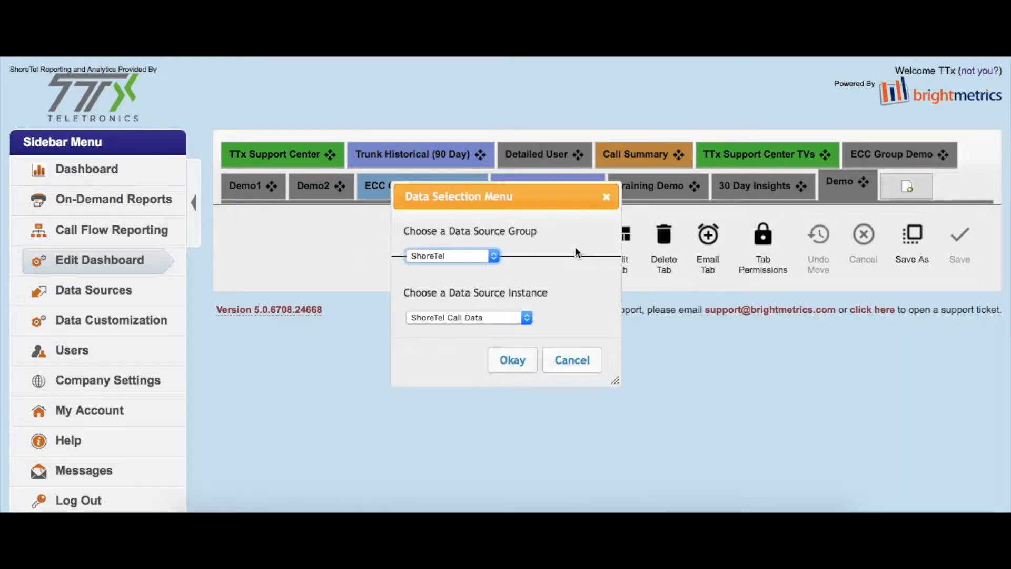
{"action": "left_click", "coordinate": [449, 261]}
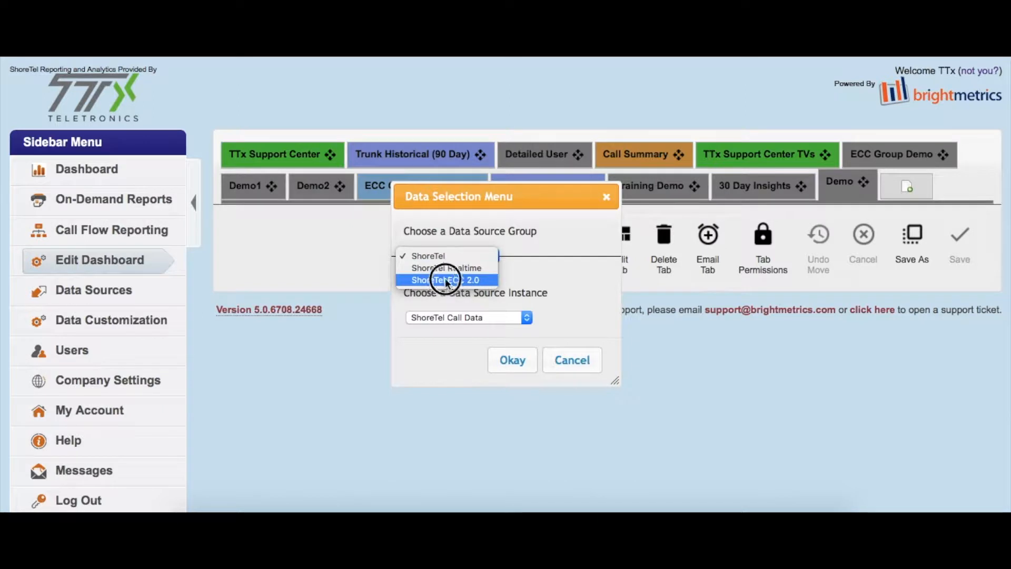
{"action": "left_click", "coordinate": [451, 277]}
{"action": "left_click_drag", "start_coordinate": [491, 319], "coordinate": [493, 382]}
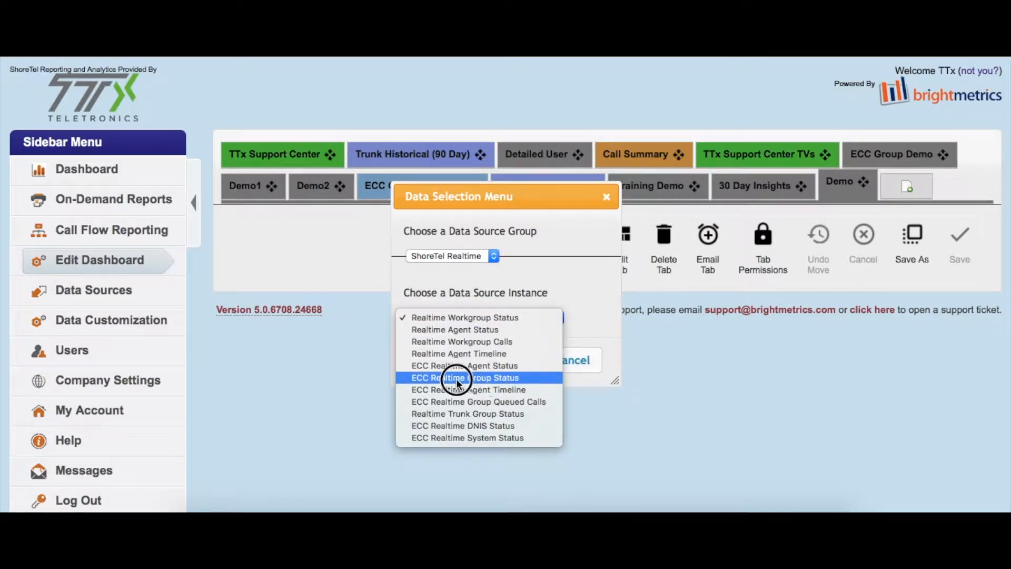
{"action": "left_click_drag", "start_coordinate": [478, 382], "coordinate": [478, 377]}
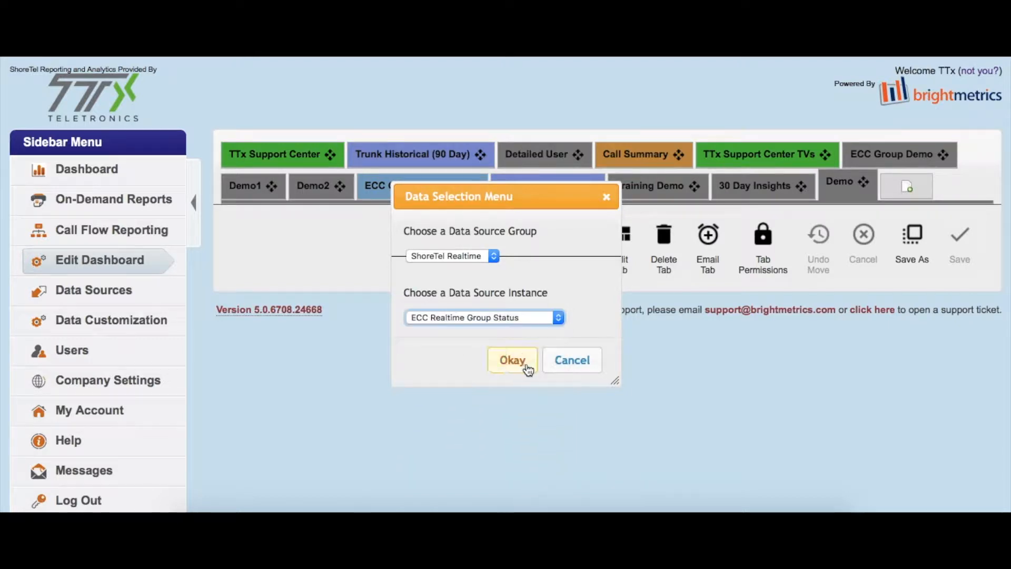
{"action": "left_click", "coordinate": [525, 364]}
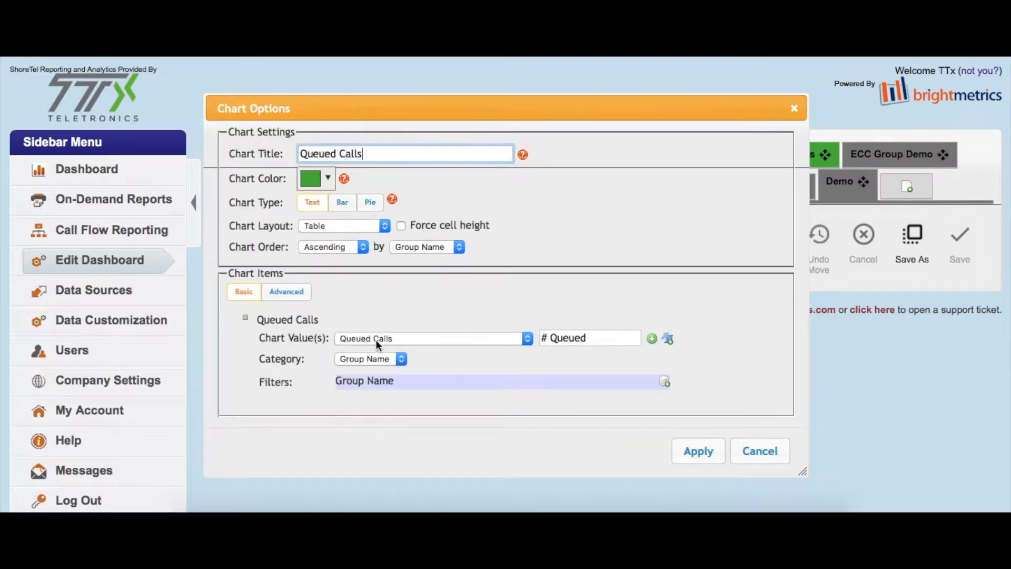
Keep Queued Calls as the first chart value and add Current Max Queue Time as the second.
{"action": "left_click", "coordinate": [398, 339]}
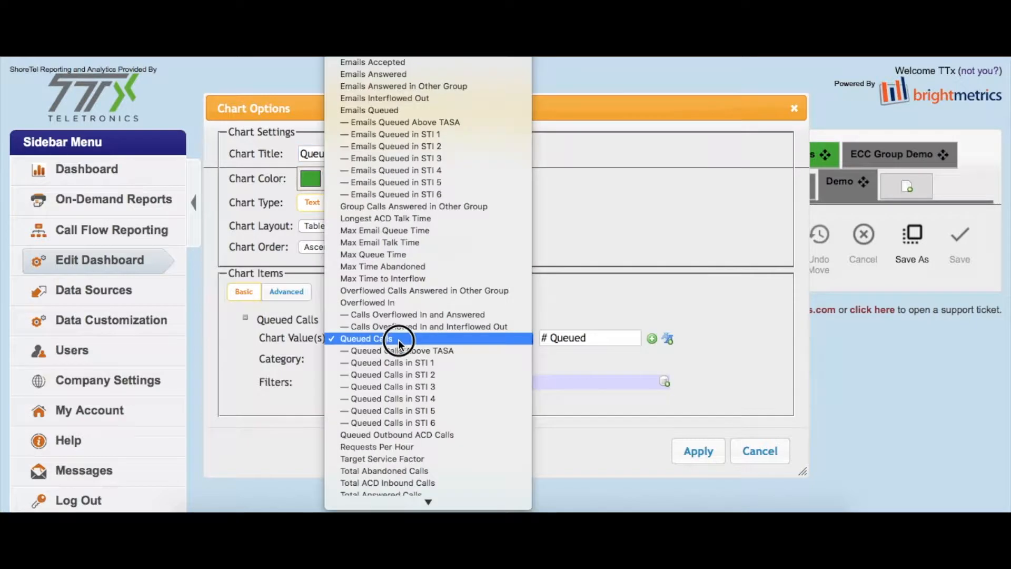
{"action": "left_click", "coordinate": [600, 314]}
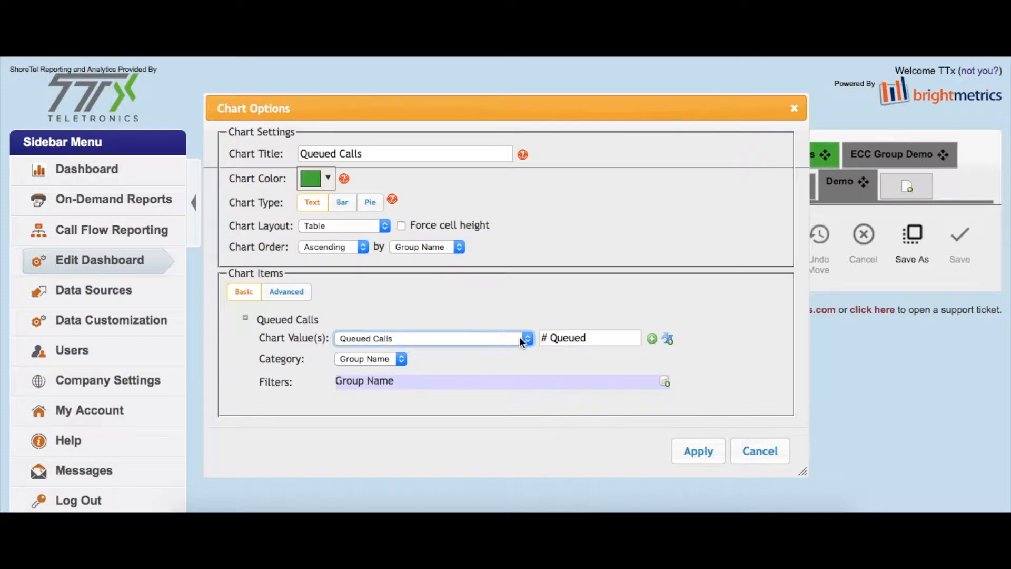
{"action": "left_click", "coordinate": [652, 338]}
{"action": "left_click", "coordinate": [438, 358]}
{"action": "scroll", "coordinate": [444, 455], "scroll_direction": "down", "scroll_amount": 15}
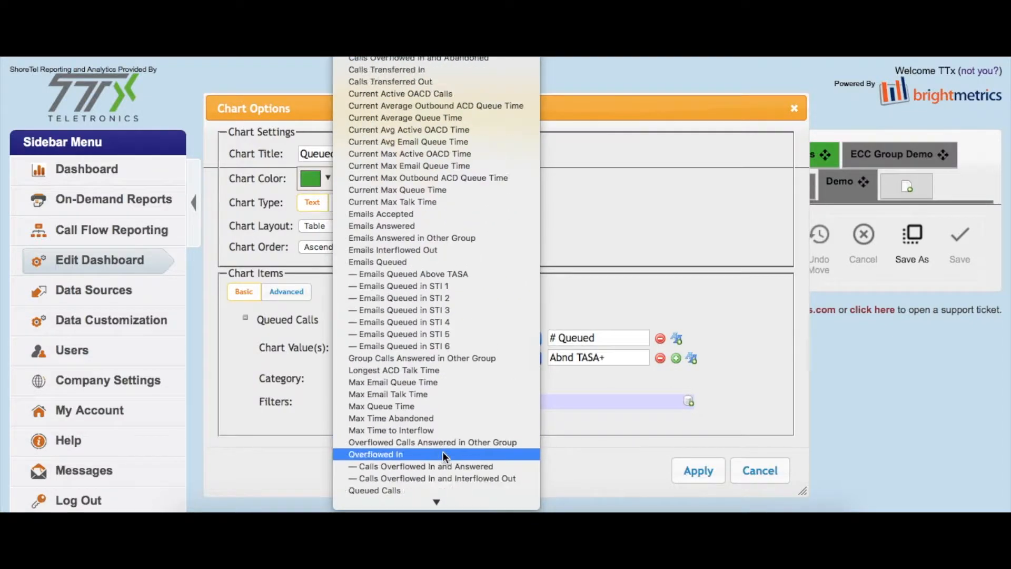
{"action": "scroll", "coordinate": [445, 437], "scroll_direction": "up", "scroll_amount": 2}
{"action": "left_click", "coordinate": [448, 271]}
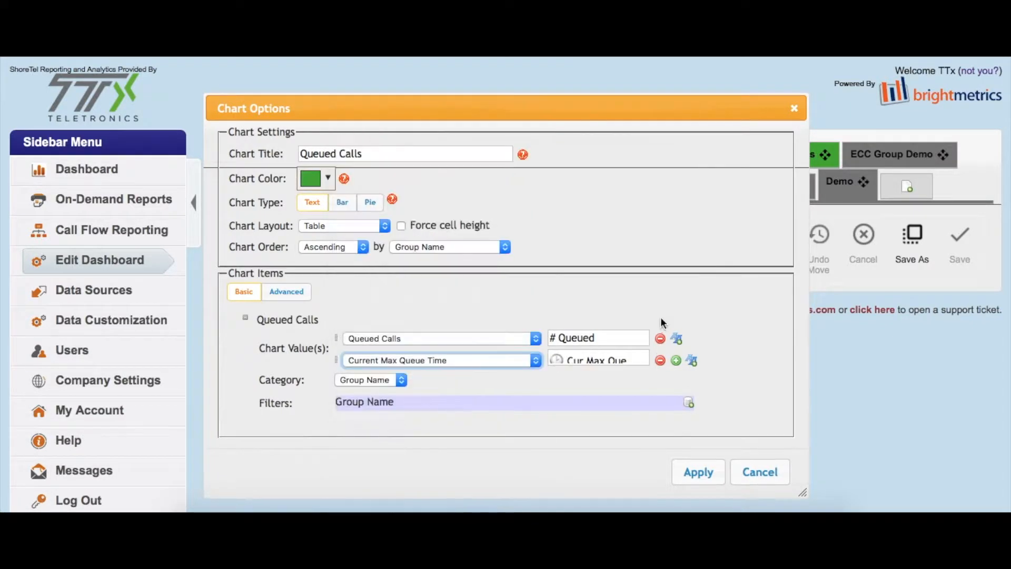
{"action": "scroll", "coordinate": [663, 323], "scroll_direction": "down", "scroll_amount": 1}
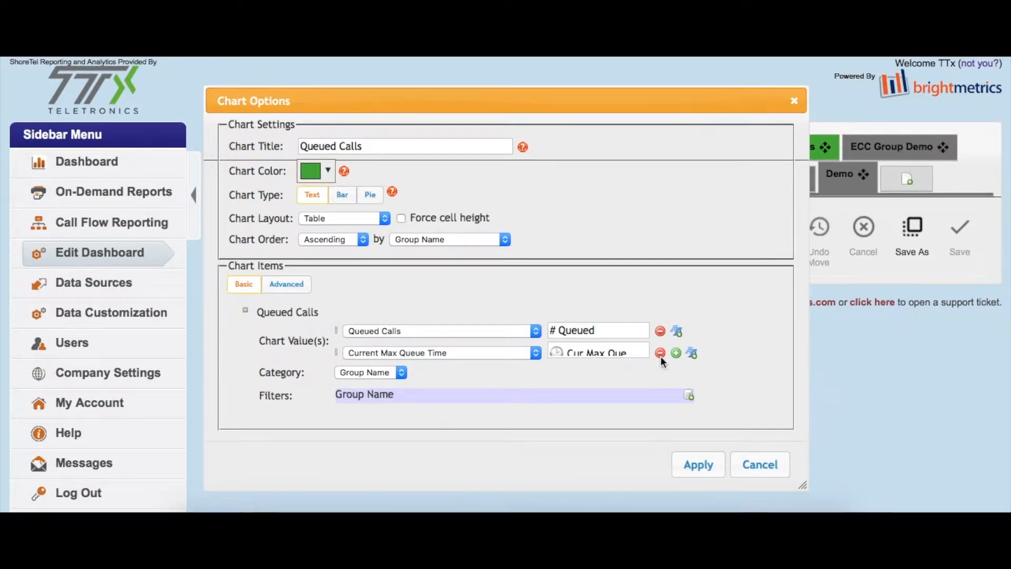
Add Average Queue Time as the third chart value.
{"action": "left_click", "coordinate": [676, 349]}
{"action": "left_click", "coordinate": [494, 363]}
{"action": "scroll", "coordinate": [474, 391], "scroll_direction": "down", "scroll_amount": 15}
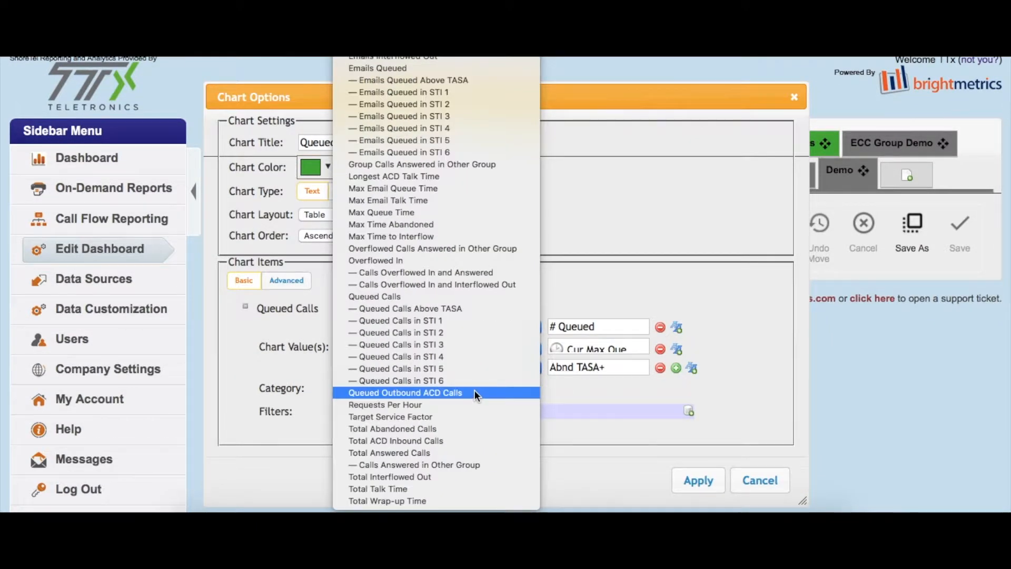
{"action": "scroll", "coordinate": [474, 389], "scroll_direction": "up", "scroll_amount": 10}
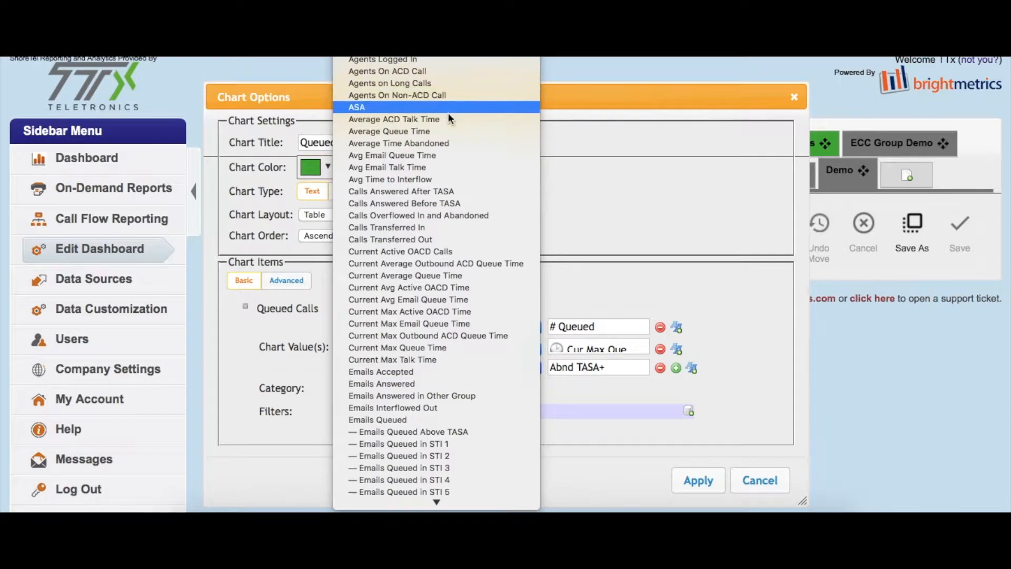
{"action": "left_click", "coordinate": [446, 131]}
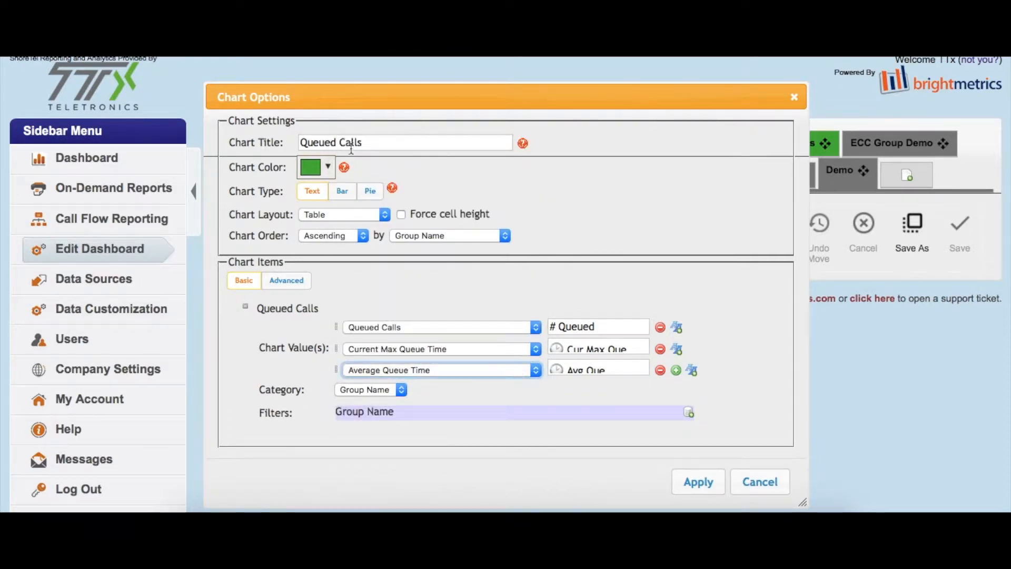
Title the chart Group Queue Status and set its color to the teal swatch.
{"action": "left_click_drag", "start_coordinate": [365, 145], "coordinate": [306, 142]}
{"action": "type", "text": "G"}
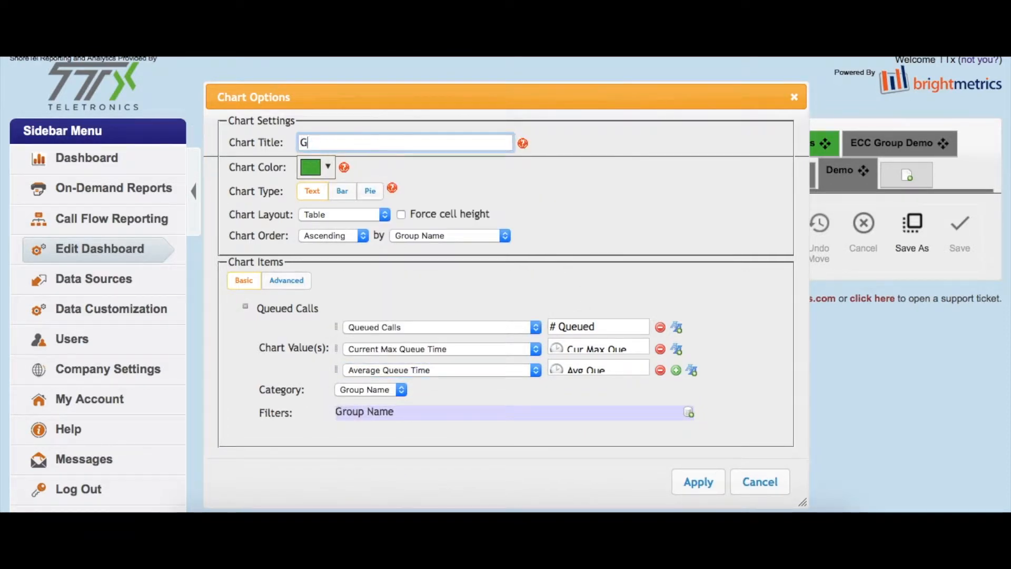
{"action": "type", "text": "roup Queue Status"}
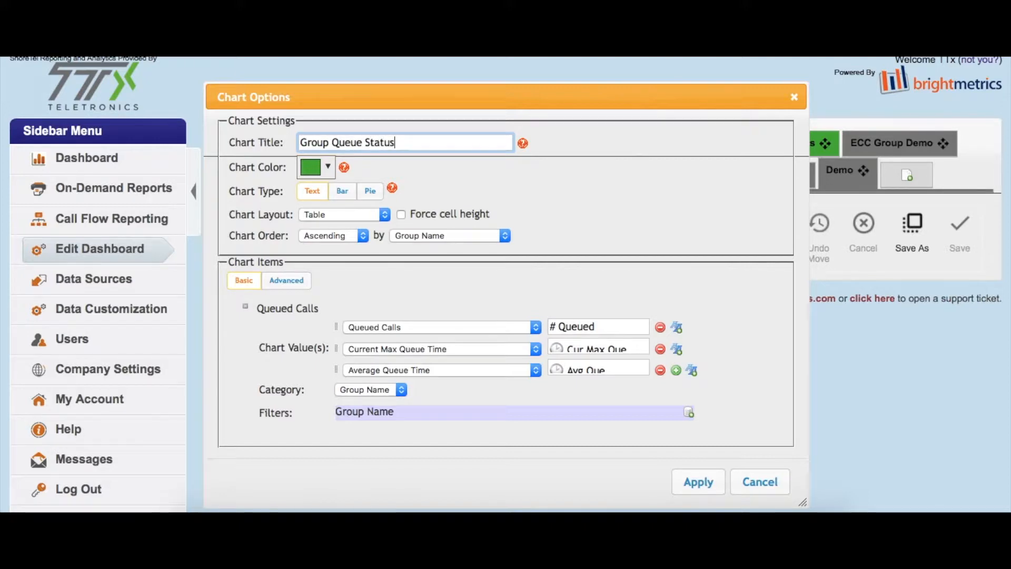
{"action": "left_click", "coordinate": [325, 169]}
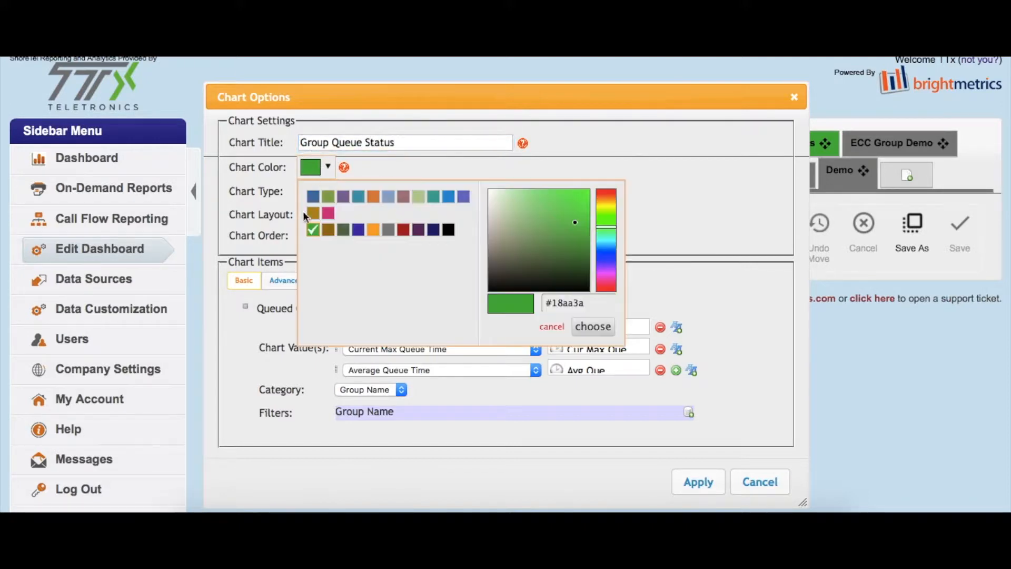
{"action": "left_click", "coordinate": [356, 194]}
{"action": "left_click", "coordinate": [591, 323]}
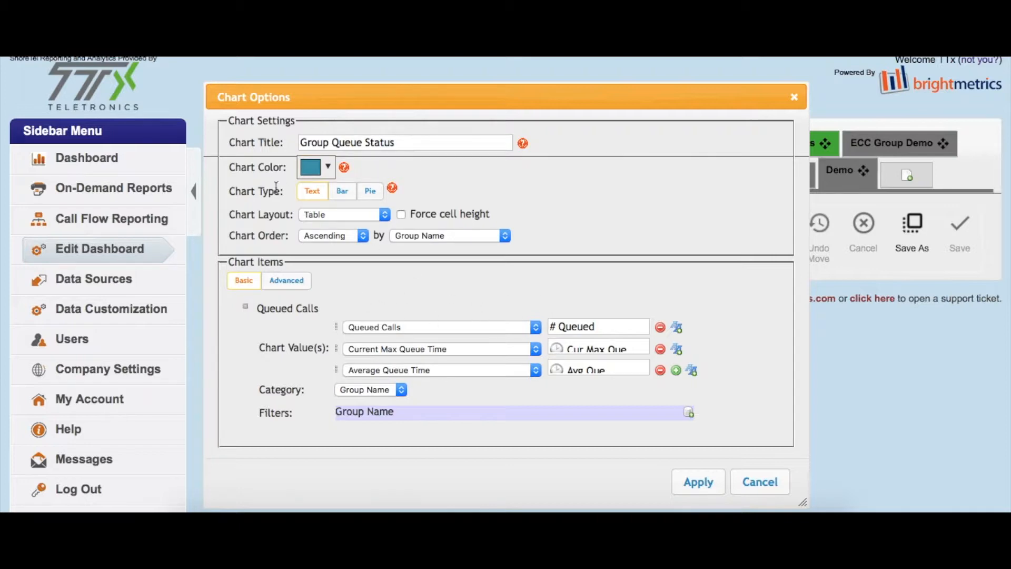
Keep the chart type as Text and set the chart layout to Board.
{"action": "left_click", "coordinate": [321, 192]}
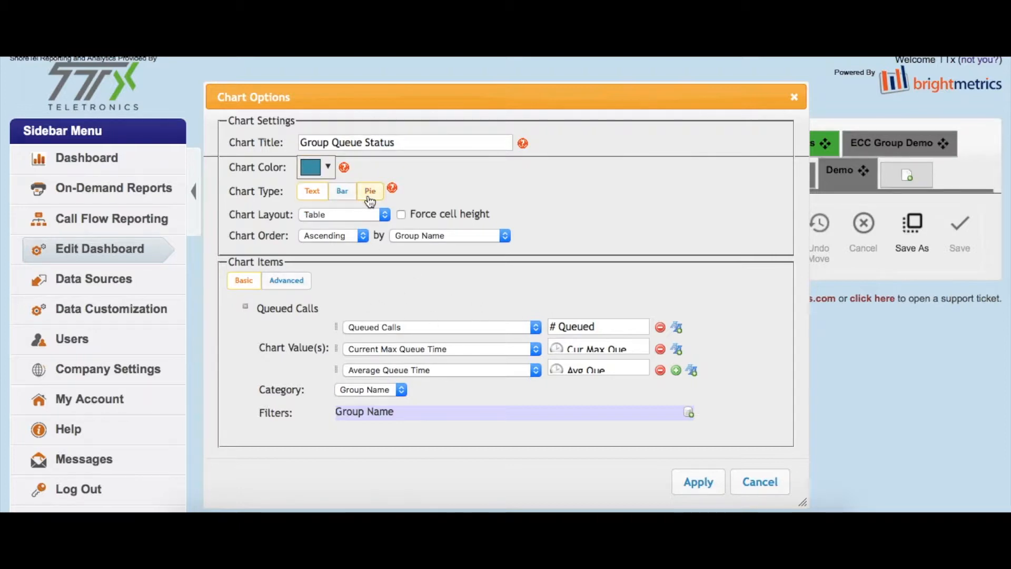
{"action": "left_click", "coordinate": [314, 216]}
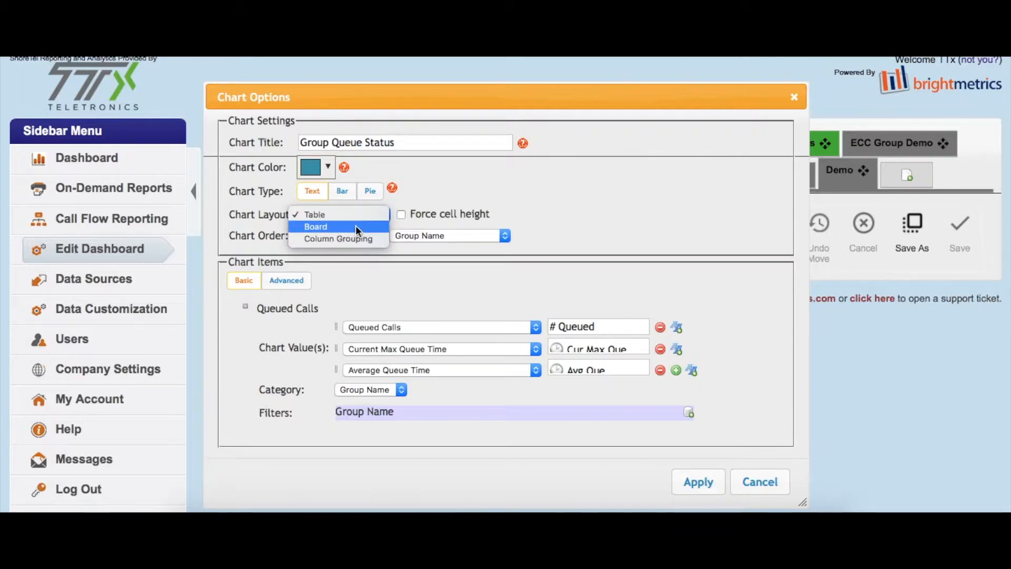
{"action": "left_click", "coordinate": [325, 225]}
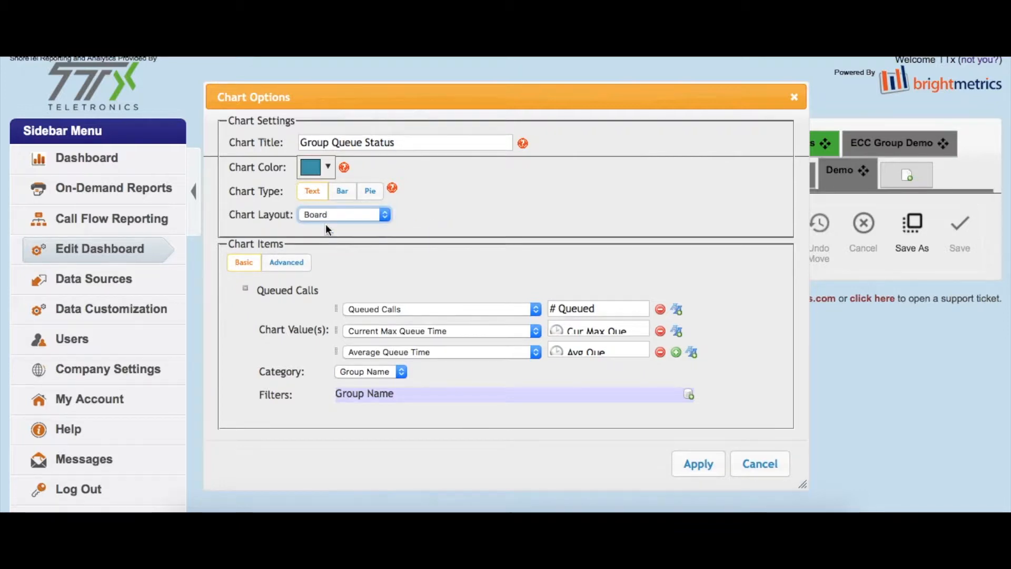
{"action": "left_click", "coordinate": [365, 225]}
{"action": "left_click", "coordinate": [565, 228]}
Filter the chart's Group Name to the MSP and ST groups and apply the chart options.
{"action": "left_click", "coordinate": [688, 395]}
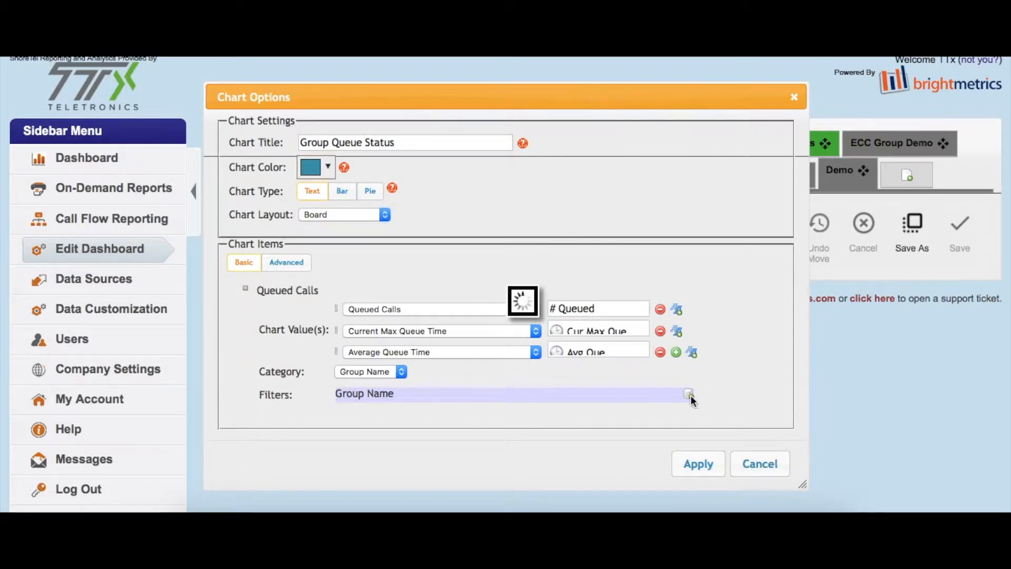
{"action": "left_click", "coordinate": [325, 193]}
{"action": "left_click", "coordinate": [326, 179]}
{"action": "left_click", "coordinate": [544, 472]}
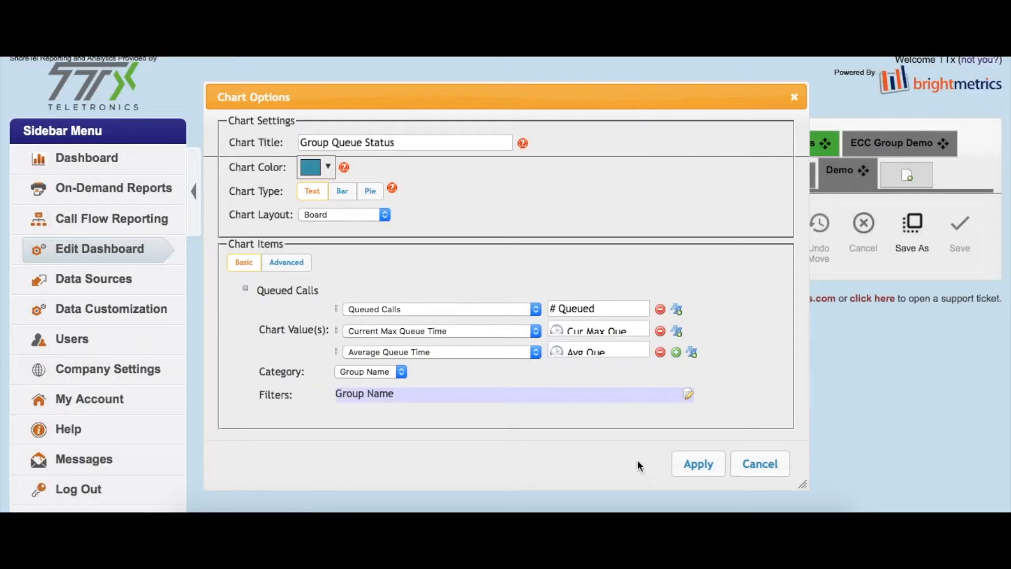
{"action": "left_click", "coordinate": [694, 463]}
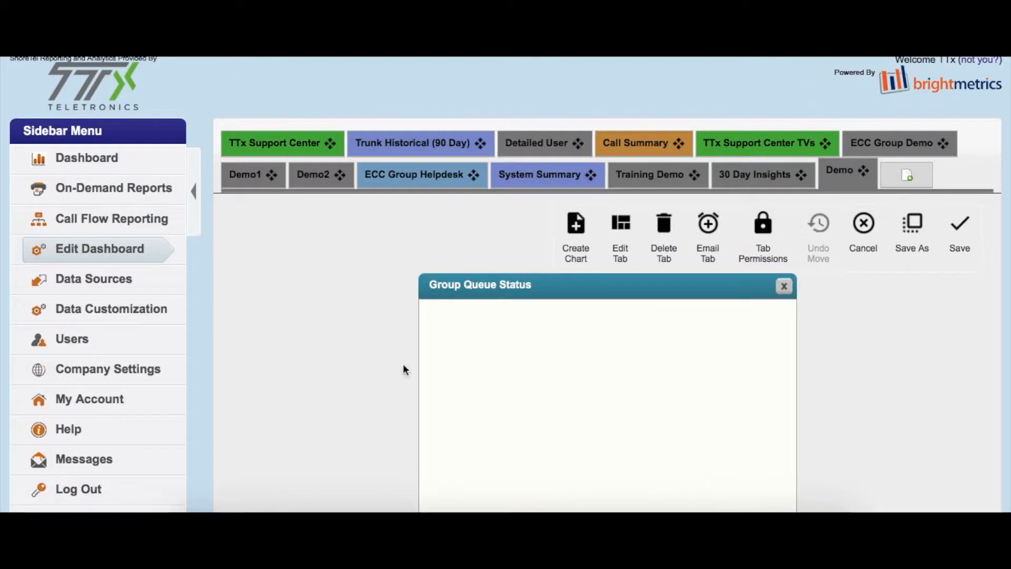
{"action": "scroll", "coordinate": [368, 358], "scroll_direction": "down", "scroll_amount": 2}
{"action": "scroll", "coordinate": [291, 333], "scroll_direction": "down", "scroll_amount": 1}
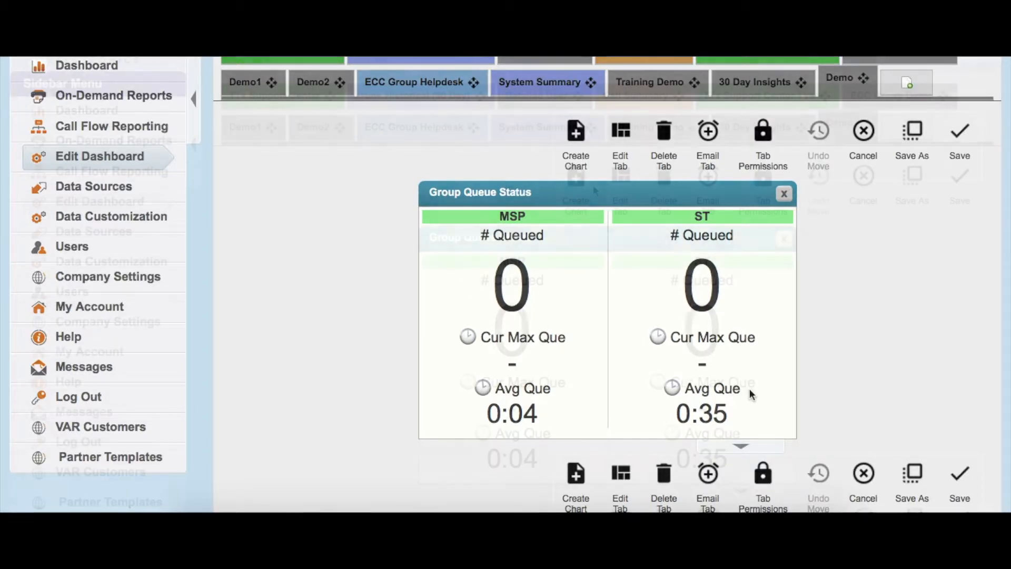
{"action": "scroll", "coordinate": [753, 395], "scroll_direction": "up", "scroll_amount": 2}
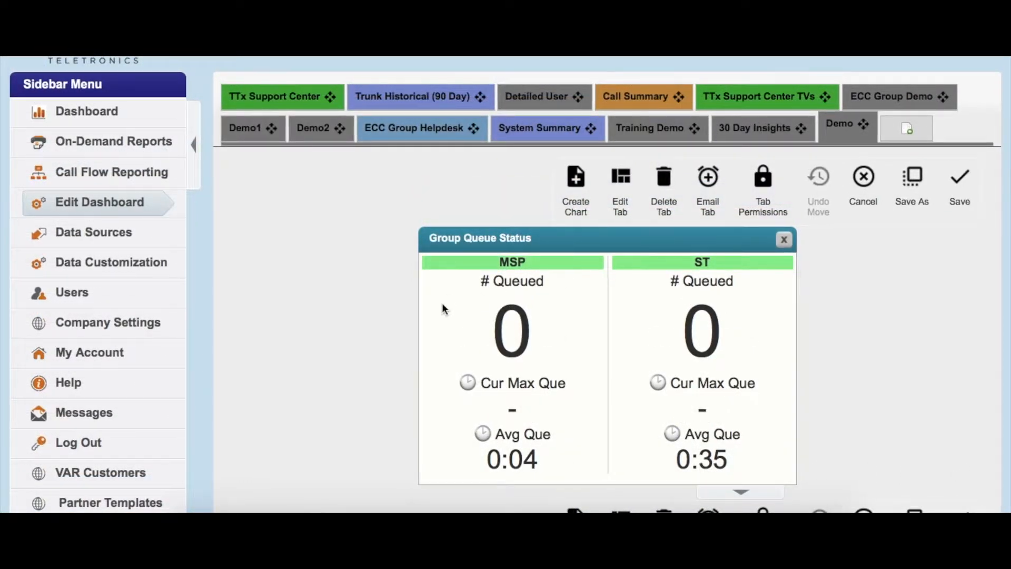
Start a second chart on the Demo tab from ShoreTel Realtime with ECC Realtime Group Status as its data source instance.
{"action": "left_click", "coordinate": [579, 184]}
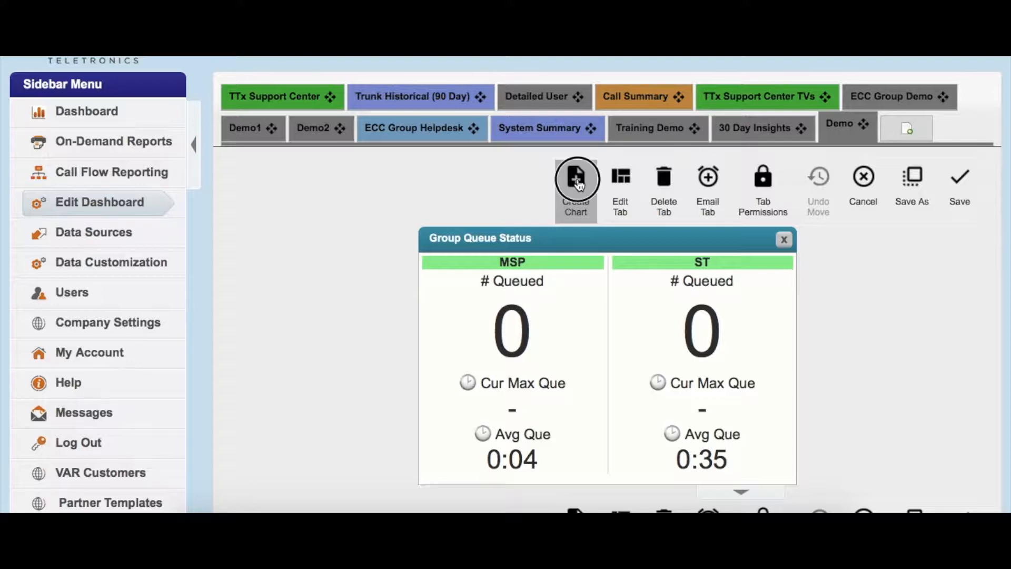
{"action": "left_click", "coordinate": [435, 257]}
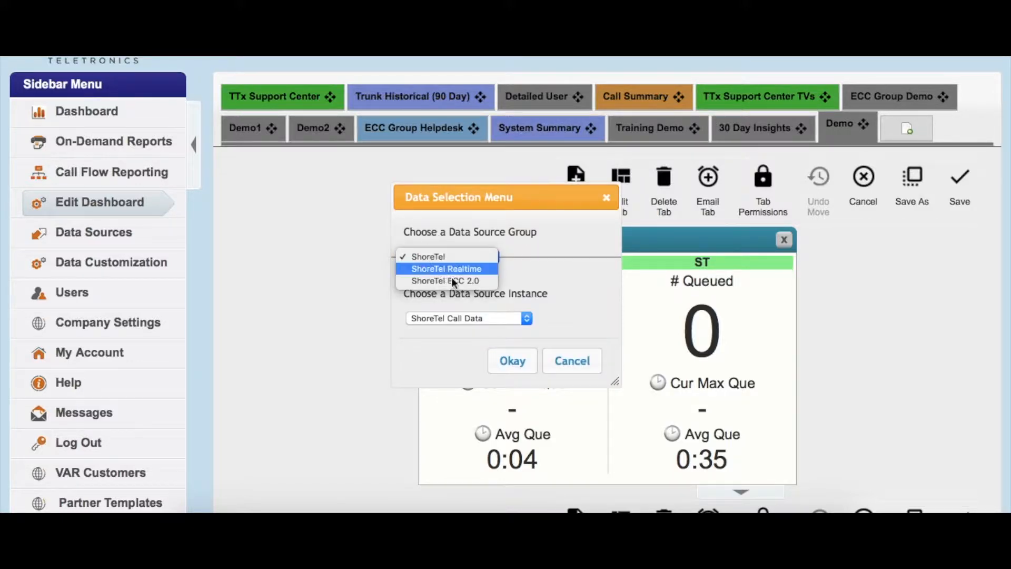
{"action": "left_click", "coordinate": [446, 268]}
{"action": "left_click", "coordinate": [463, 318]}
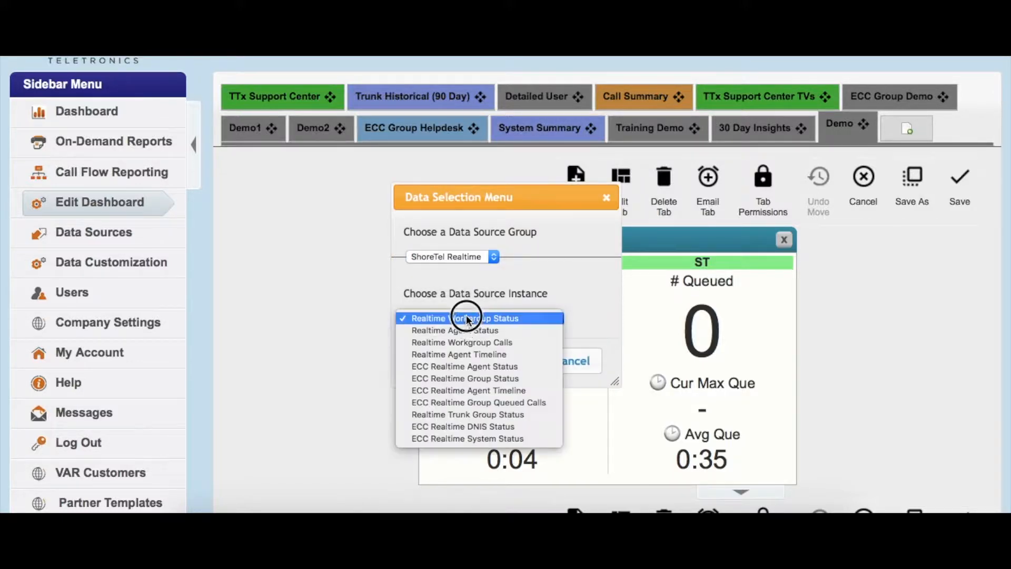
{"action": "left_click", "coordinate": [492, 379]}
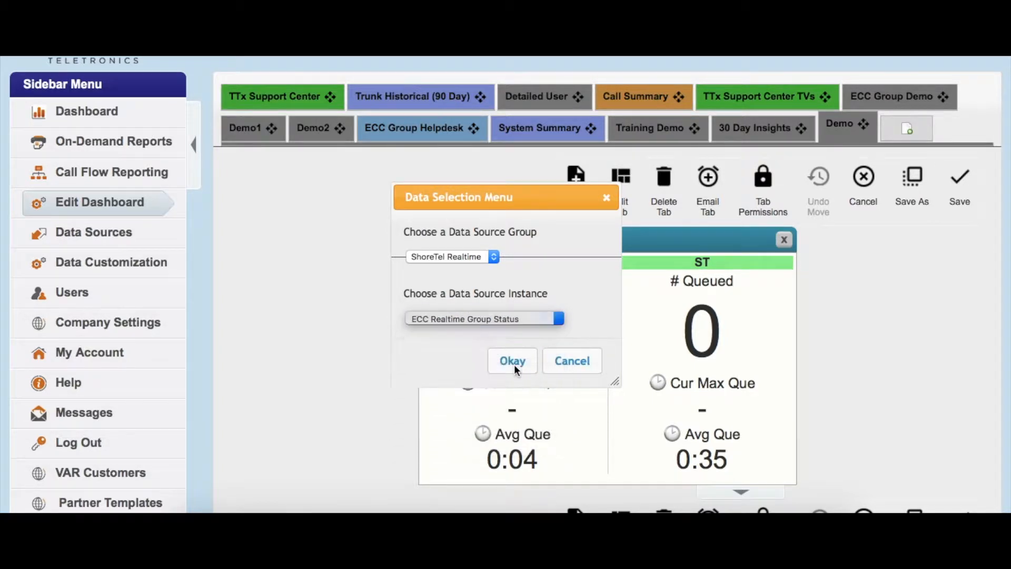
{"action": "left_click", "coordinate": [513, 362]}
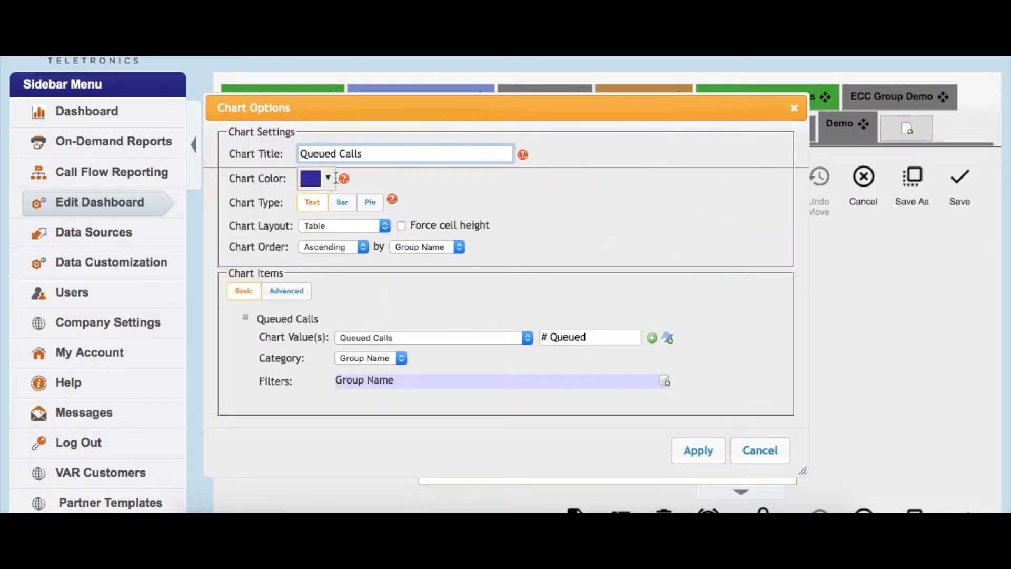
Set the second chart's values to Agents Logged In, Agents Idle and Agents In Release.
{"action": "left_click", "coordinate": [498, 337]}
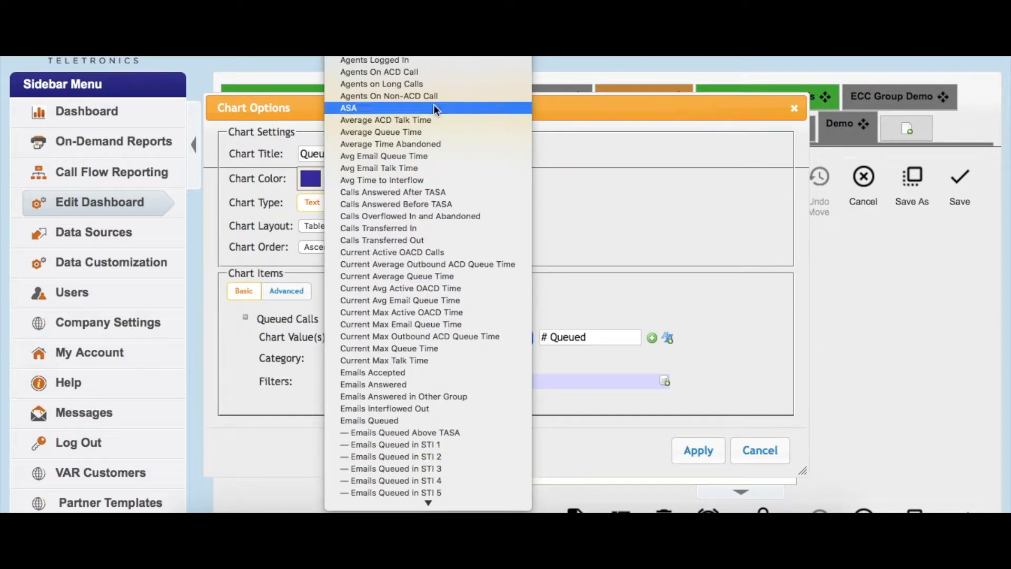
{"action": "left_click", "coordinate": [409, 61]}
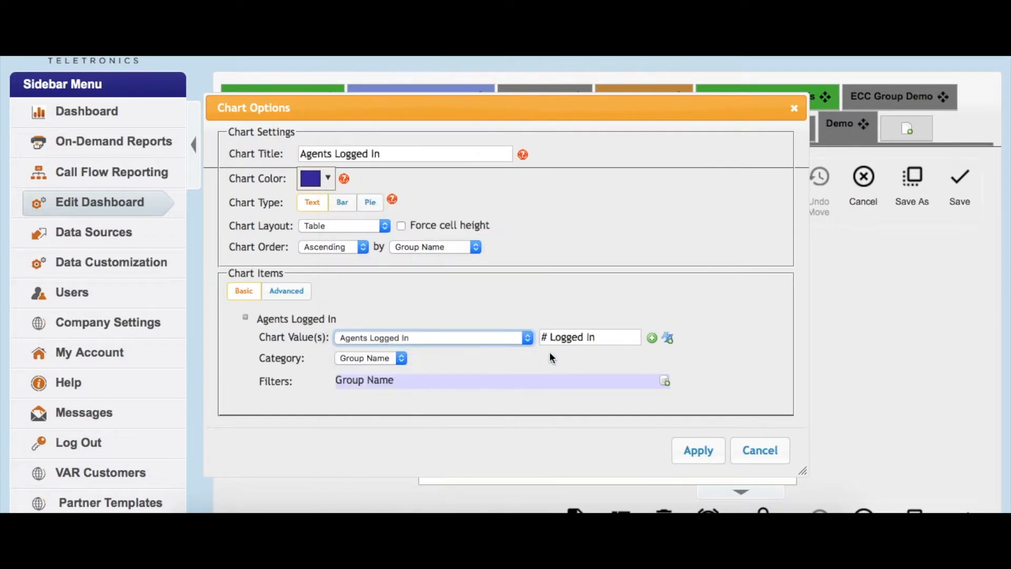
{"action": "left_click", "coordinate": [652, 337]}
{"action": "left_click", "coordinate": [470, 356]}
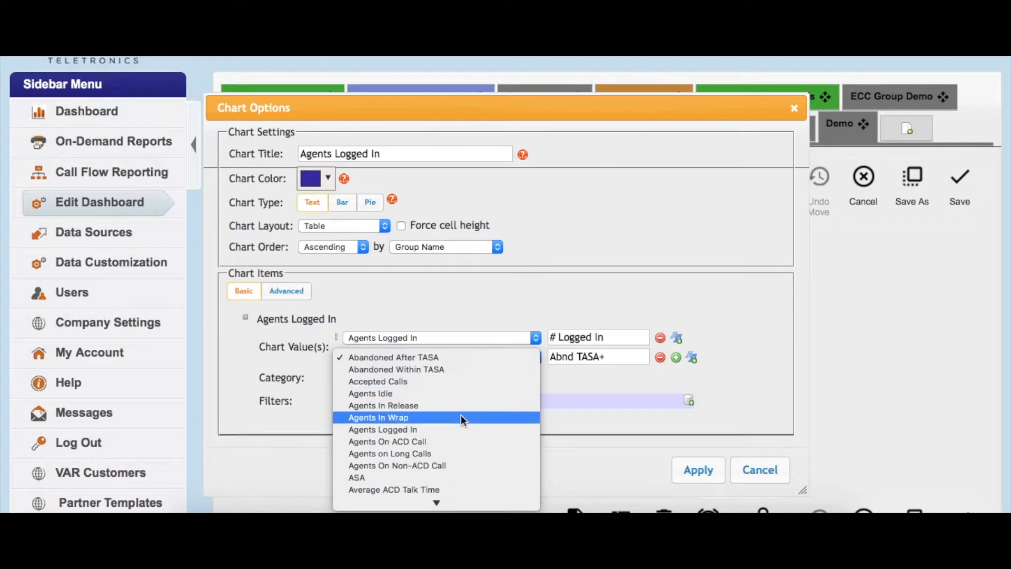
{"action": "left_click", "coordinate": [440, 393]}
{"action": "left_click", "coordinate": [675, 357]}
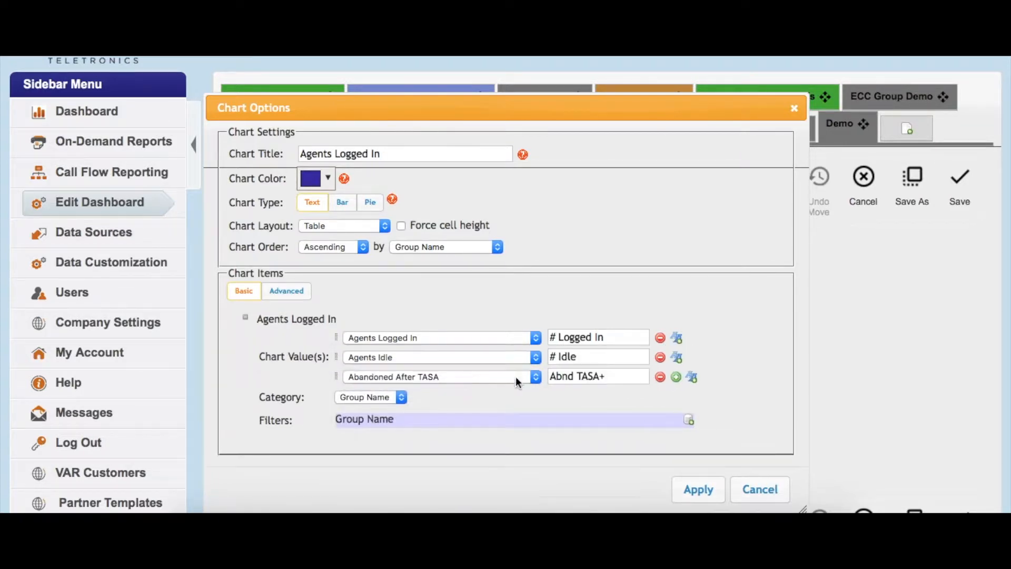
{"action": "left_click", "coordinate": [467, 377]}
{"action": "left_click", "coordinate": [456, 424]}
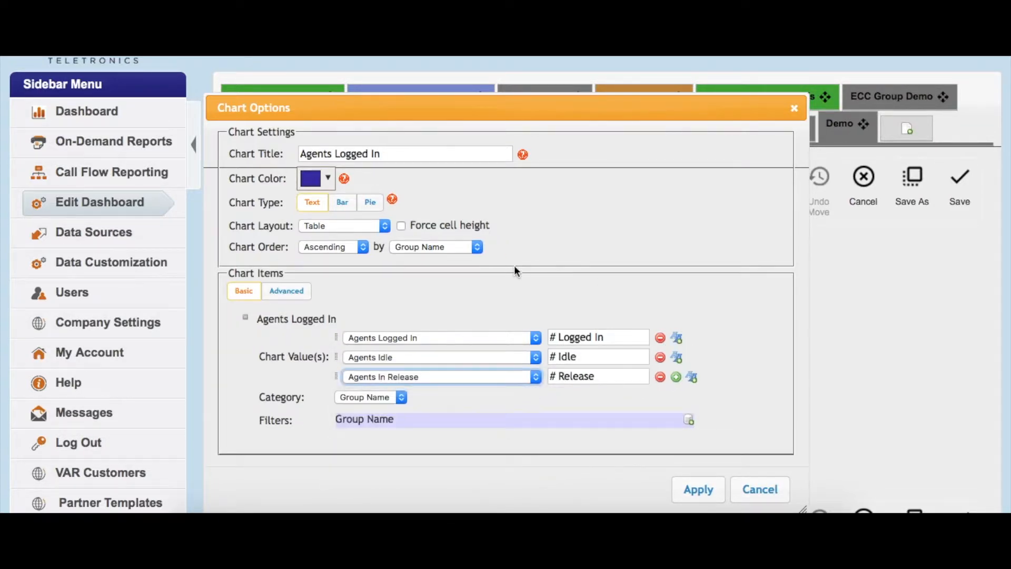
Title the chart Group Agent Status and set its color to the teal swatch.
{"action": "left_click_drag", "start_coordinate": [406, 153], "coordinate": [204, 125]}
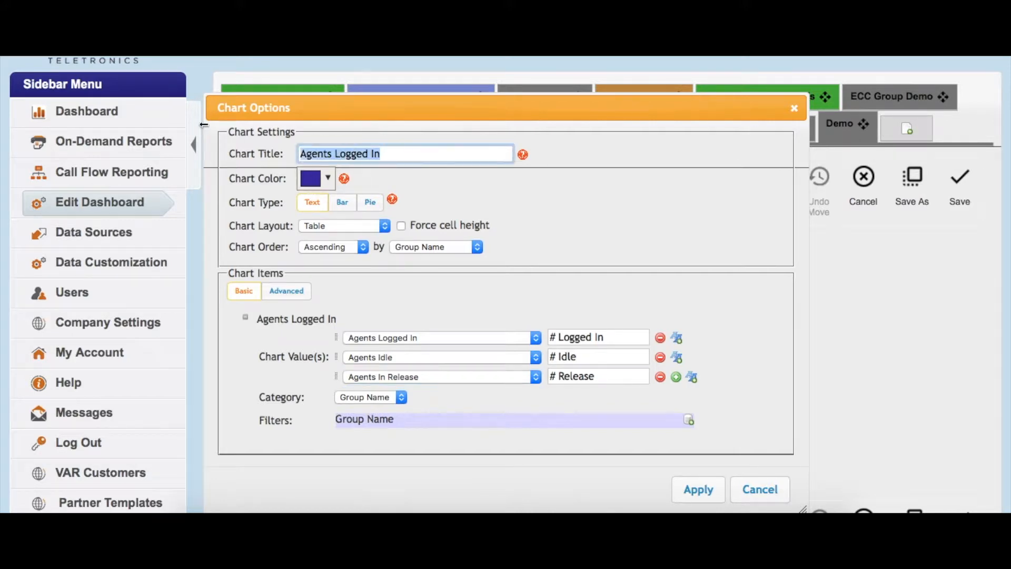
{"action": "type", "text": "Group Agent Status"}
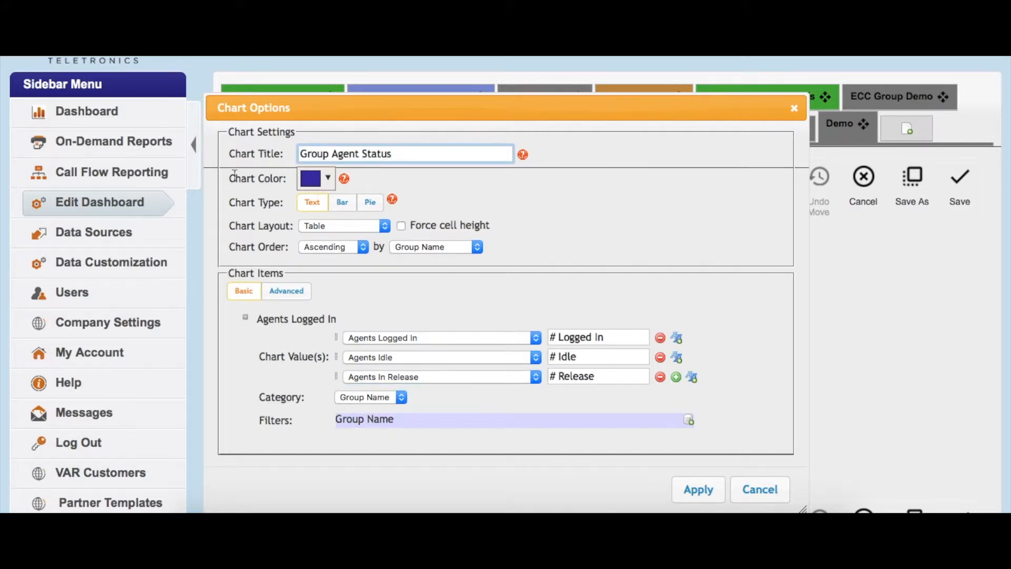
{"action": "left_click", "coordinate": [314, 178]}
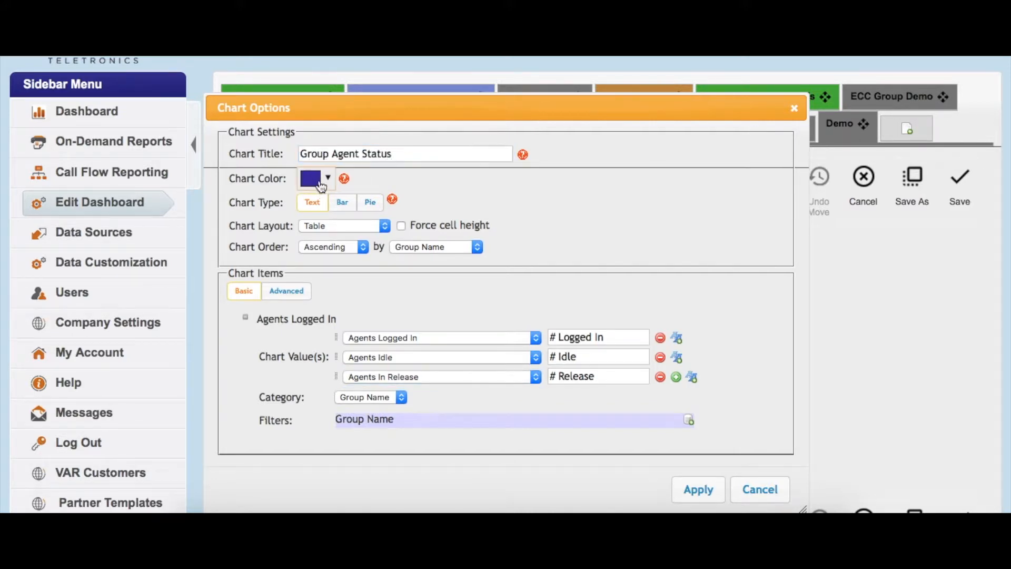
{"action": "left_click", "coordinate": [358, 208]}
{"action": "left_click", "coordinate": [588, 342]}
Filter the agent chart's Group Name to the MSP and ST groups and apply the chart options.
{"action": "scroll", "coordinate": [579, 314], "scroll_direction": "down", "scroll_amount": 1}
{"action": "left_click", "coordinate": [687, 390]}
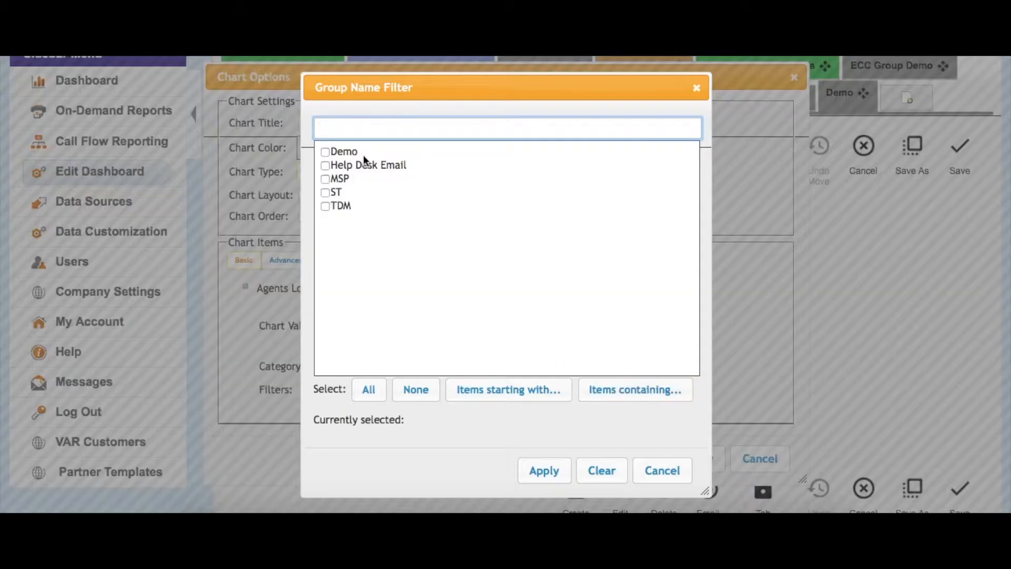
{"action": "left_click", "coordinate": [326, 192]}
{"action": "left_click", "coordinate": [325, 178]}
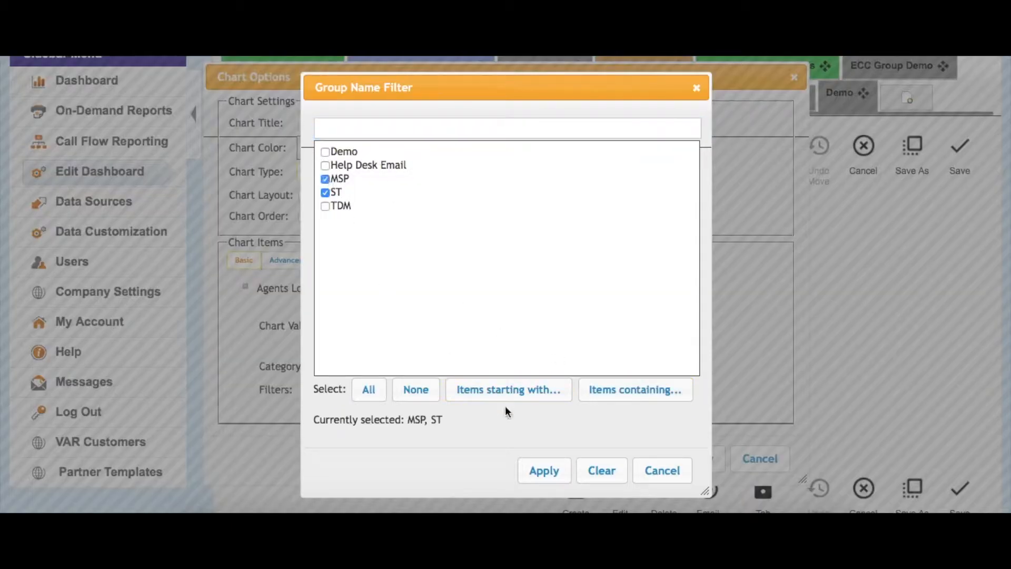
{"action": "left_click", "coordinate": [544, 471]}
{"action": "left_click", "coordinate": [698, 461]}
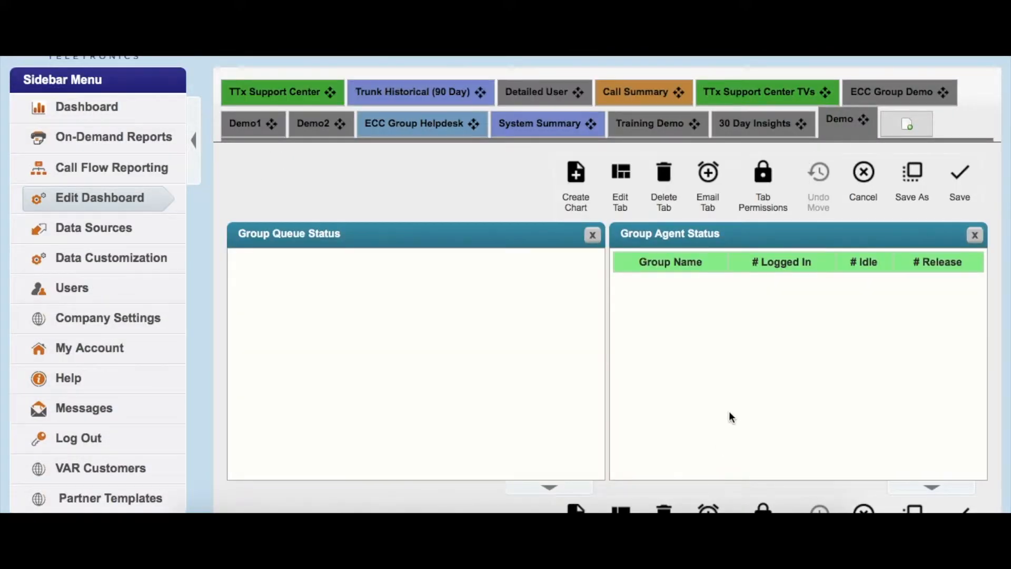
Reopen the Group Agent Status chart's options, change its layout to Board and apply the change.
{"action": "scroll", "coordinate": [694, 380], "scroll_direction": "up", "scroll_amount": 1}
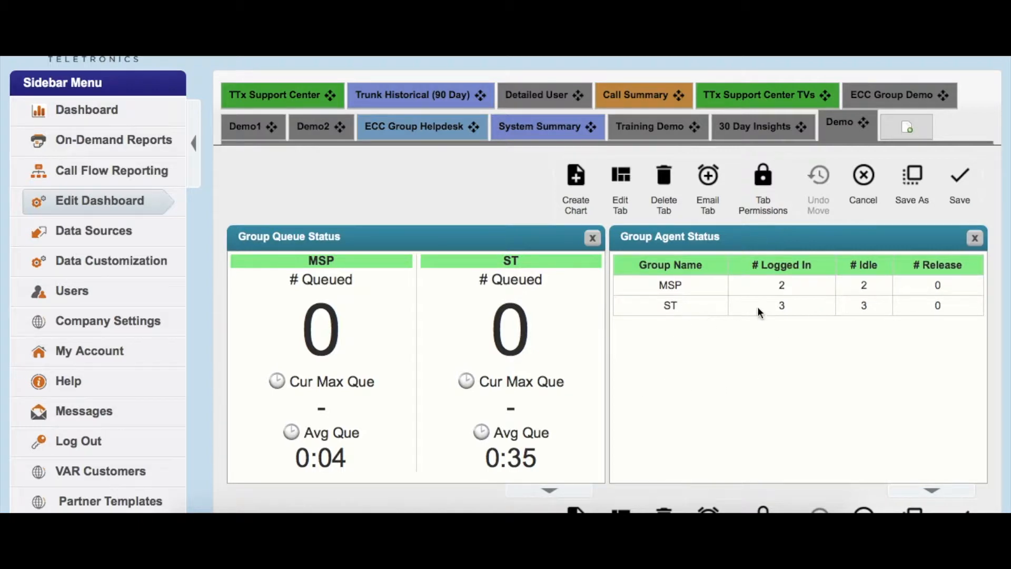
{"action": "scroll", "coordinate": [722, 329], "scroll_direction": "down", "scroll_amount": 1}
{"action": "left_click", "coordinate": [930, 447]}
{"action": "left_click", "coordinate": [930, 449]}
{"action": "left_click", "coordinate": [328, 211]}
{"action": "left_click", "coordinate": [326, 222]}
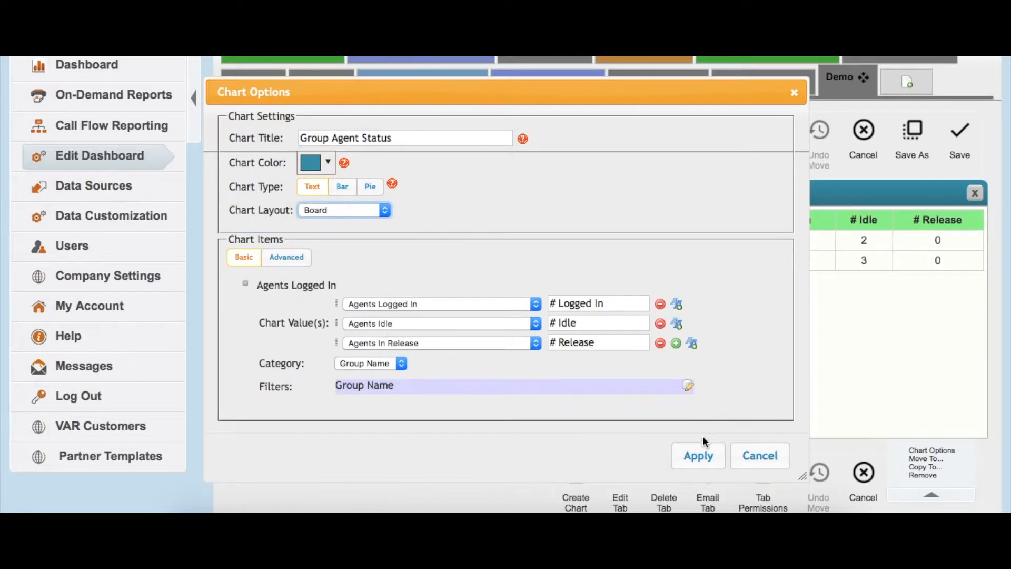
{"action": "left_click", "coordinate": [698, 473]}
Start a threshold for the Agents Idle value of the Group Agent Status chart, with the direction set to Under.
{"action": "scroll", "coordinate": [773, 399], "scroll_direction": "down", "scroll_amount": 1}
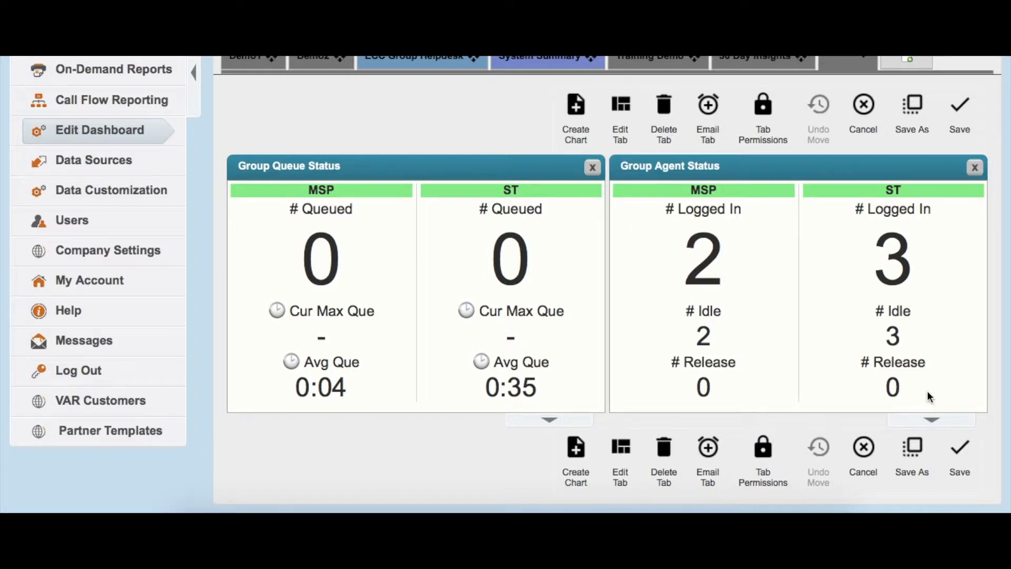
{"action": "left_click", "coordinate": [933, 421]}
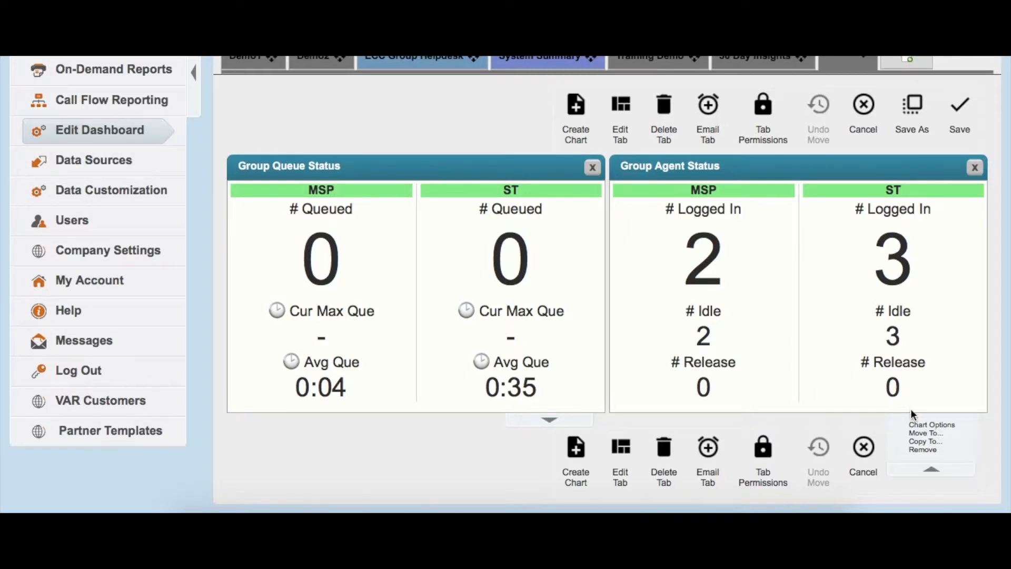
{"action": "left_click", "coordinate": [921, 425]}
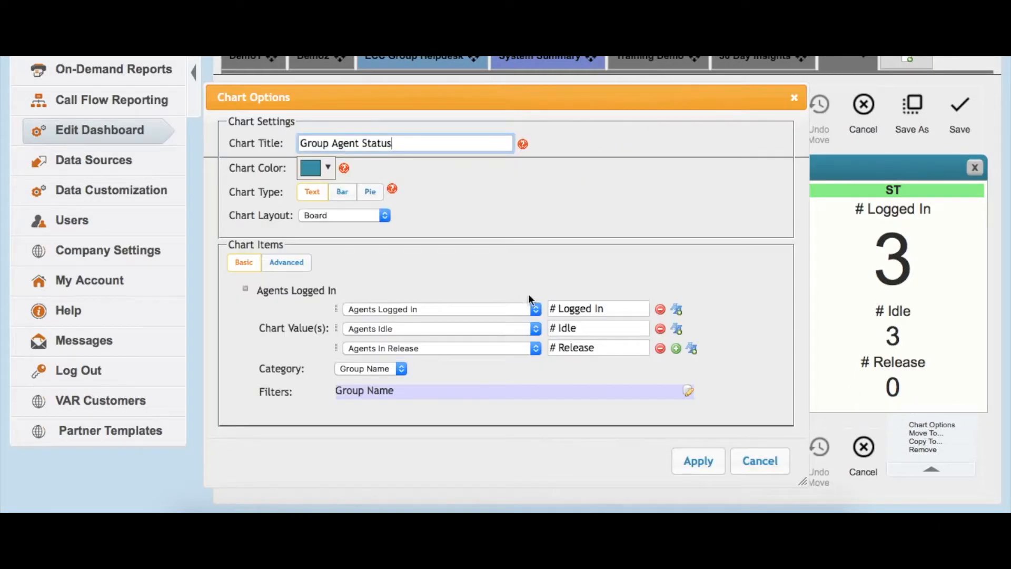
{"action": "left_click", "coordinate": [677, 330]}
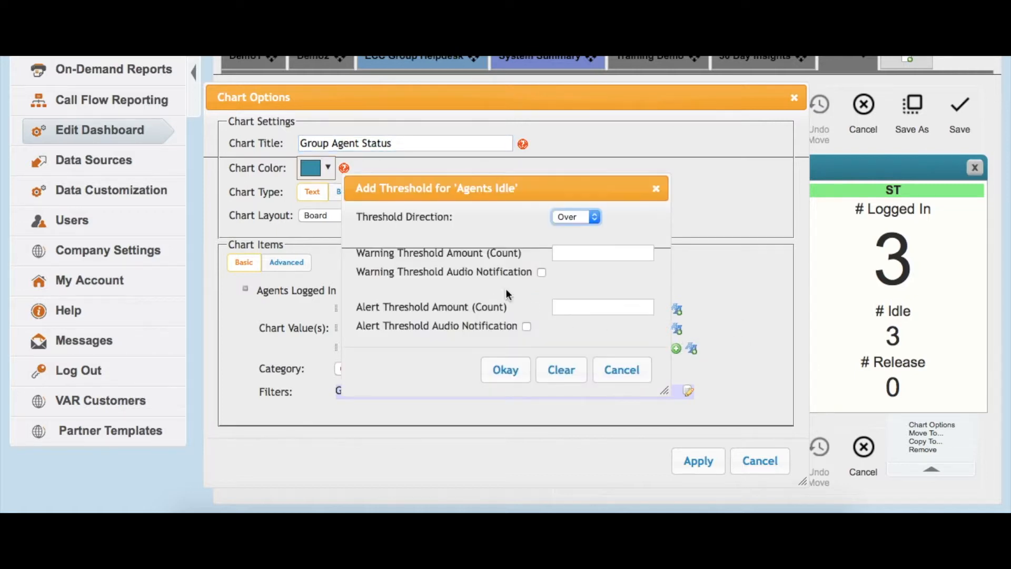
{"action": "left_click", "coordinate": [569, 218]}
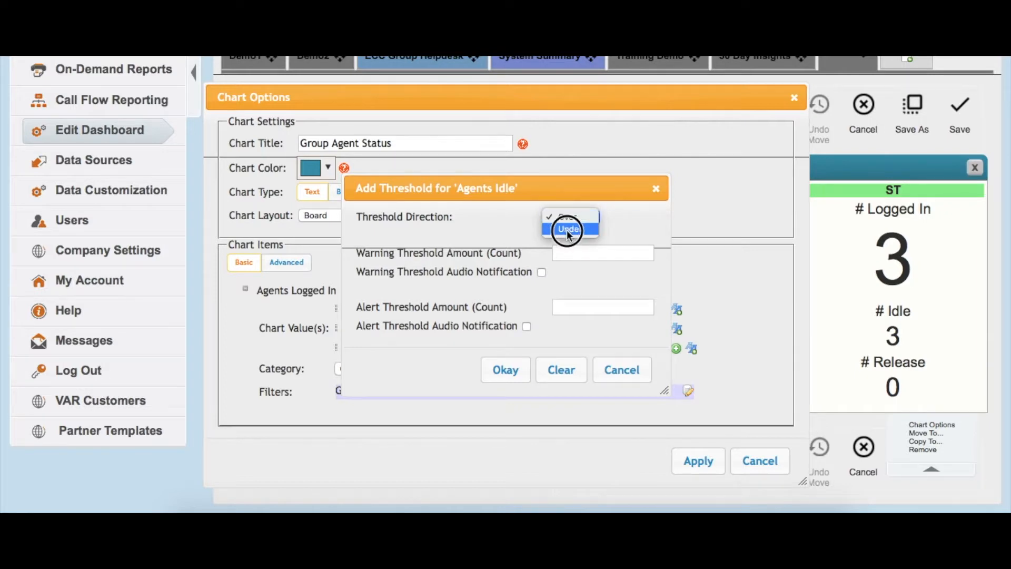
{"action": "left_click", "coordinate": [568, 228]}
Set the Agents Idle warning threshold to 4 and the alert threshold to 2, then apply the threshold and chart options.
{"action": "left_click", "coordinate": [569, 256]}
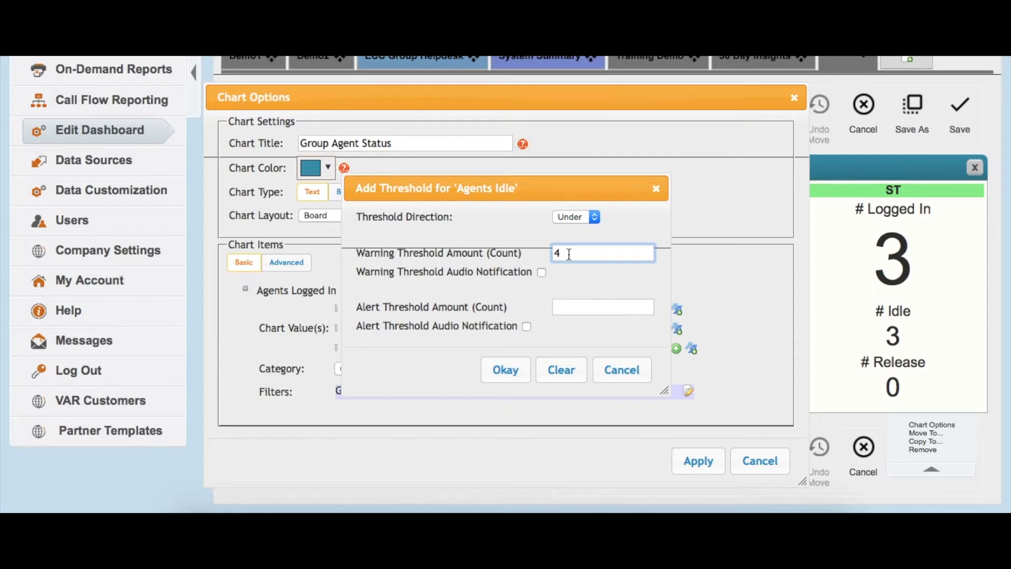
{"action": "left_click", "coordinate": [577, 311]}
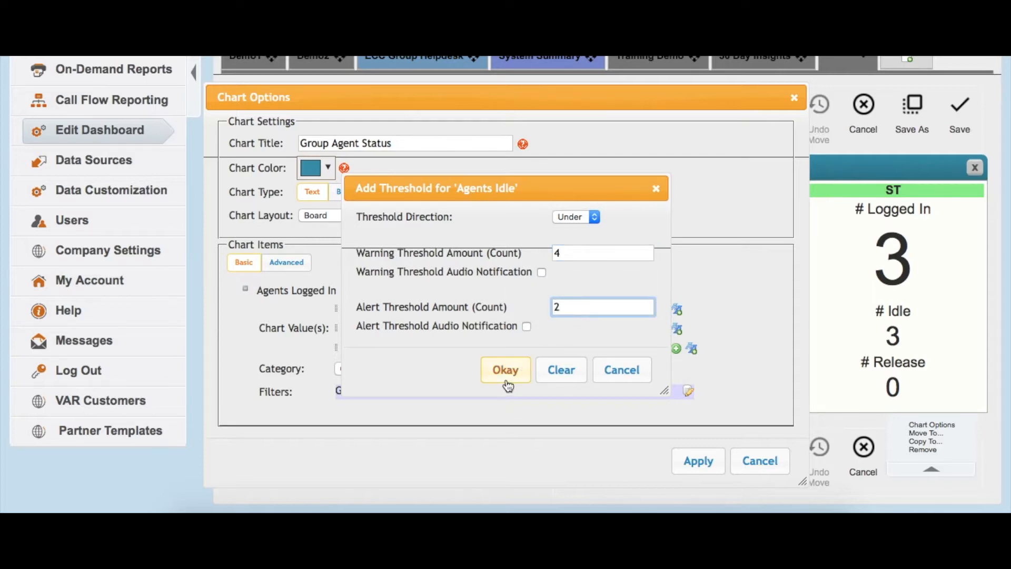
{"action": "left_click", "coordinate": [541, 274]}
{"action": "left_click_drag", "start_coordinate": [565, 276], "coordinate": [529, 274]}
{"action": "left_click", "coordinate": [540, 274]}
{"action": "left_click", "coordinate": [507, 371]}
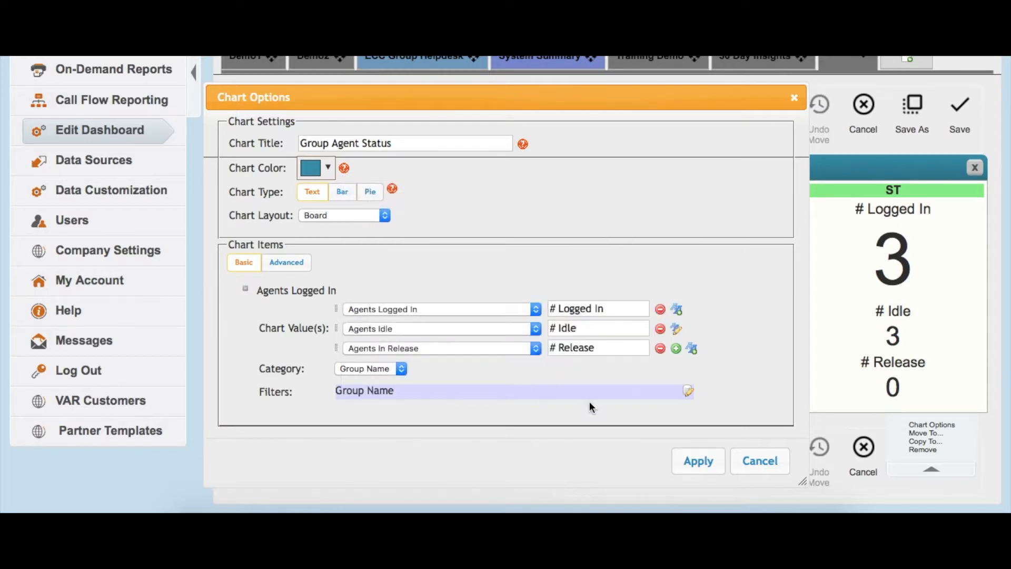
{"action": "left_click", "coordinate": [690, 461]}
Start a third chart on the Demo tab from ShoreTel Realtime with ECC Realtime Agent Status as its data source instance.
{"action": "scroll", "coordinate": [824, 380], "scroll_direction": "down", "scroll_amount": 2}
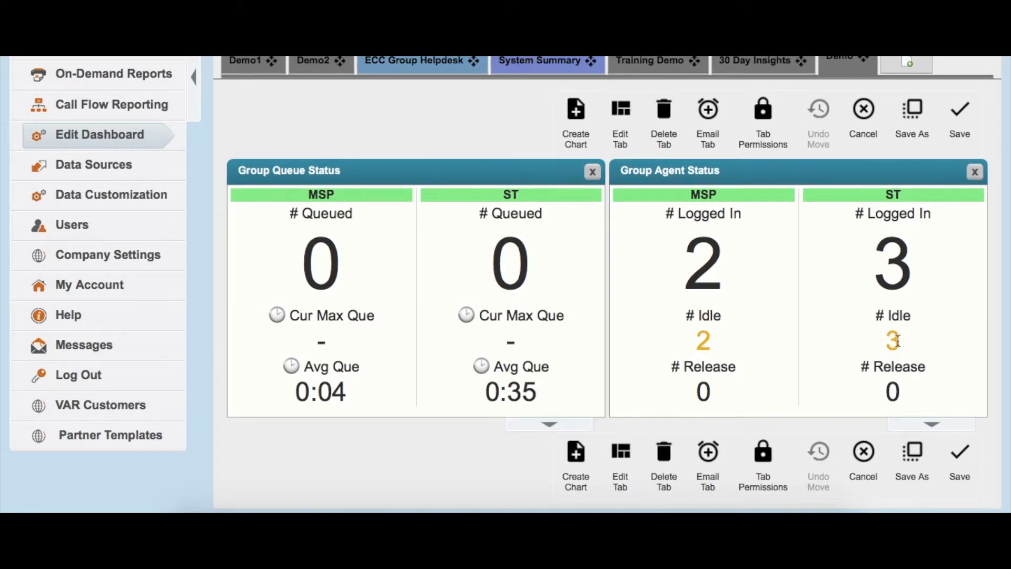
{"action": "scroll", "coordinate": [633, 407], "scroll_direction": "down", "scroll_amount": 1}
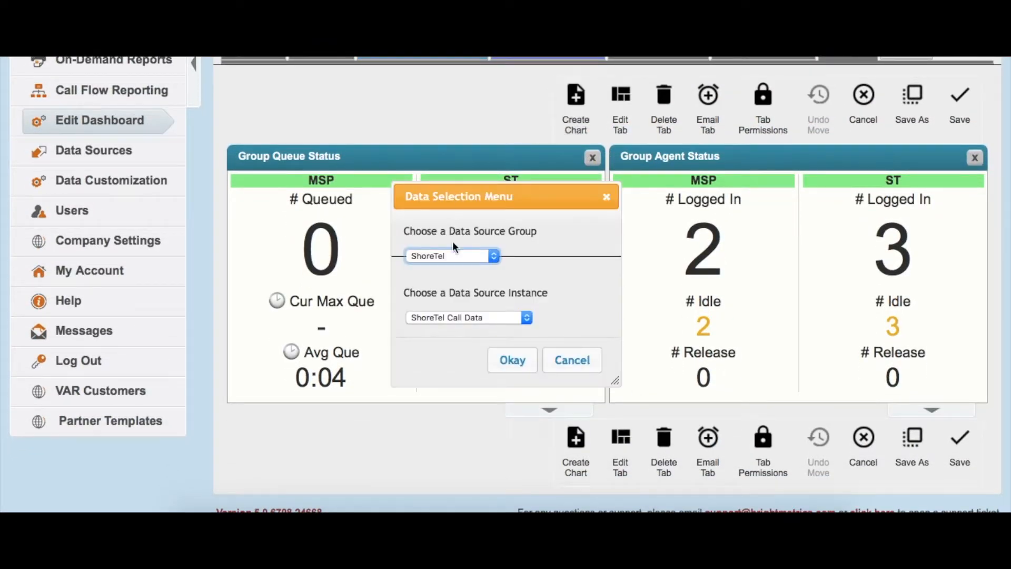
{"action": "left_click", "coordinate": [444, 258]}
{"action": "left_click", "coordinate": [445, 266]}
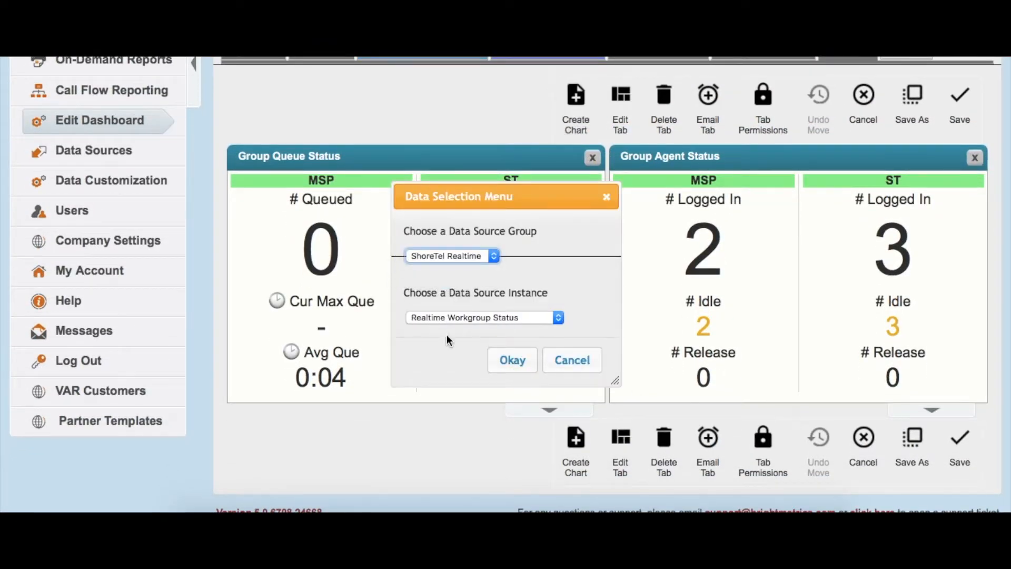
{"action": "left_click", "coordinate": [427, 317]}
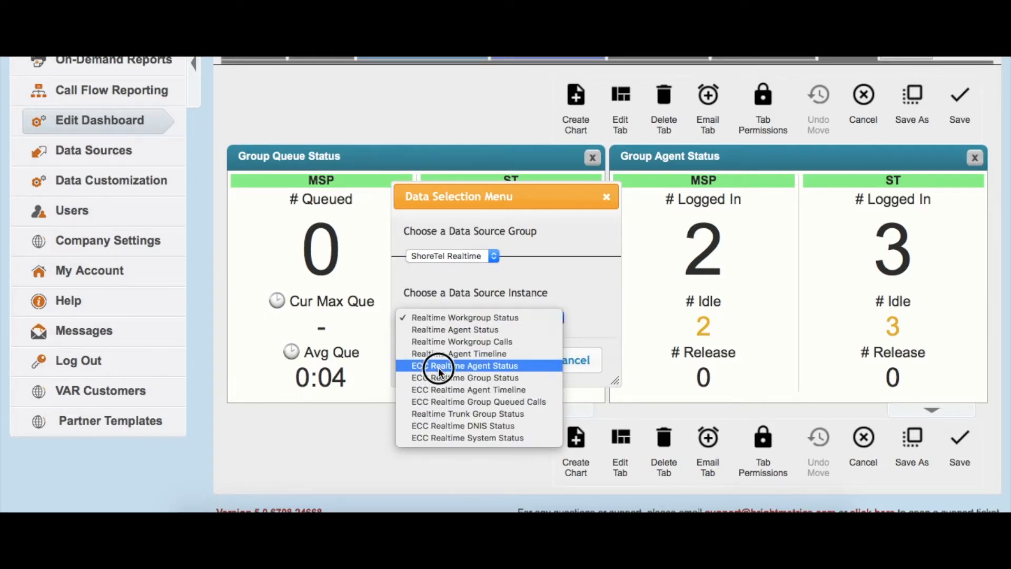
{"action": "left_click", "coordinate": [520, 363]}
{"action": "left_click", "coordinate": [514, 361]}
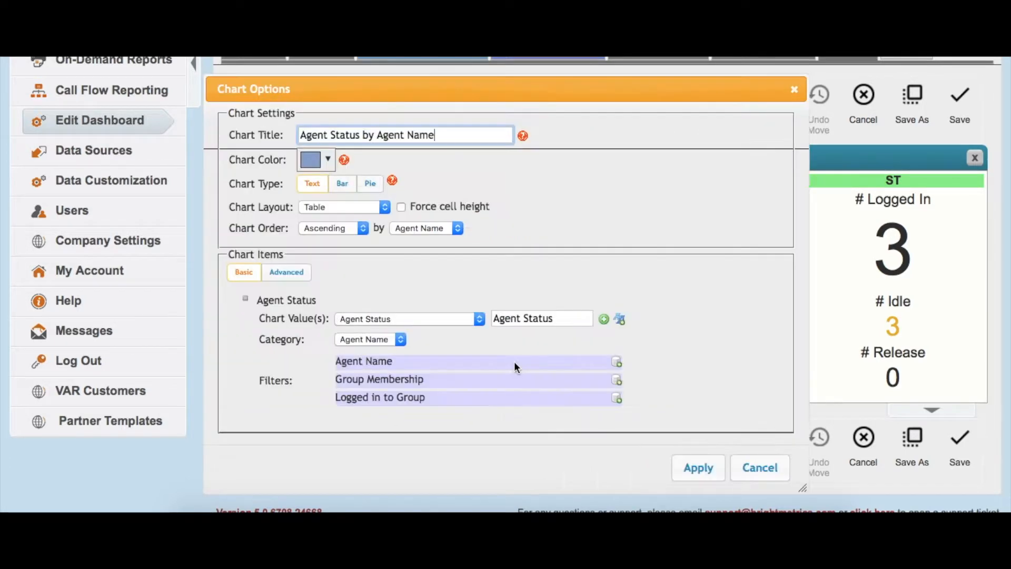
Add State Duration as a second value beside Agent Status and keep the chart layout as Table.
{"action": "scroll", "coordinate": [457, 362], "scroll_direction": "down", "scroll_amount": 1}
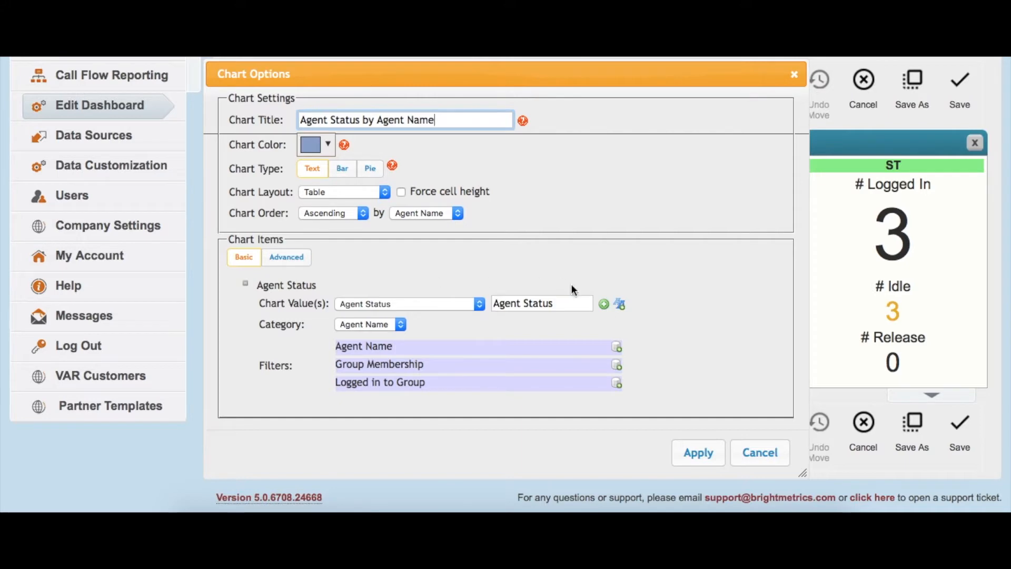
{"action": "left_click", "coordinate": [605, 304]}
{"action": "left_click", "coordinate": [454, 325]}
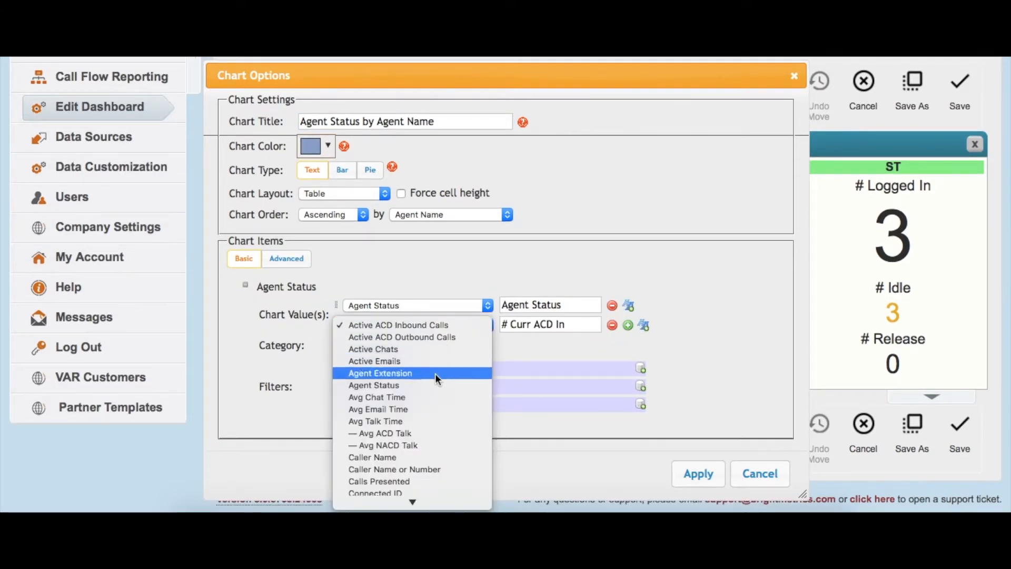
{"action": "scroll", "coordinate": [434, 429], "scroll_direction": "down", "scroll_amount": 5}
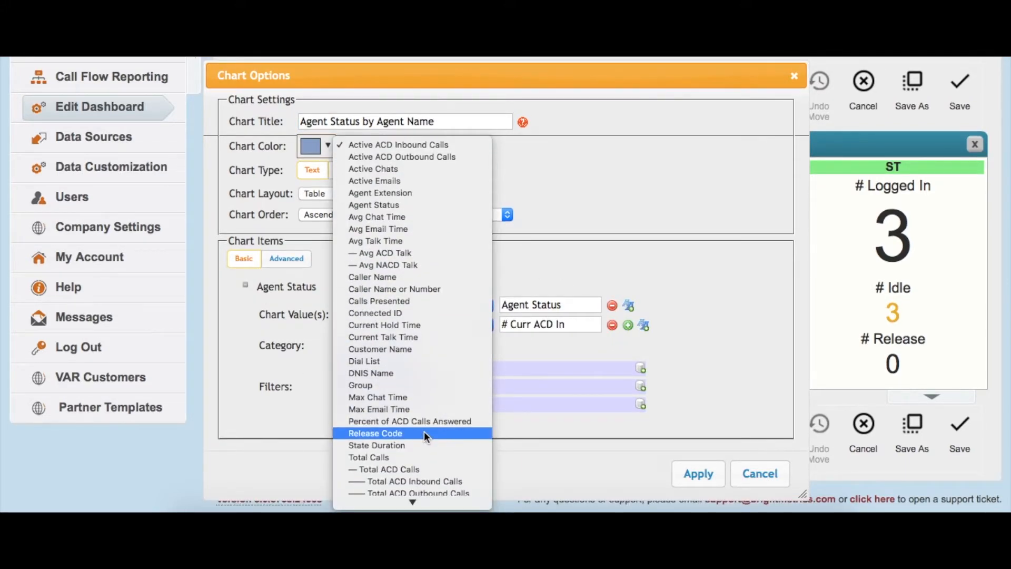
{"action": "left_click", "coordinate": [416, 444]}
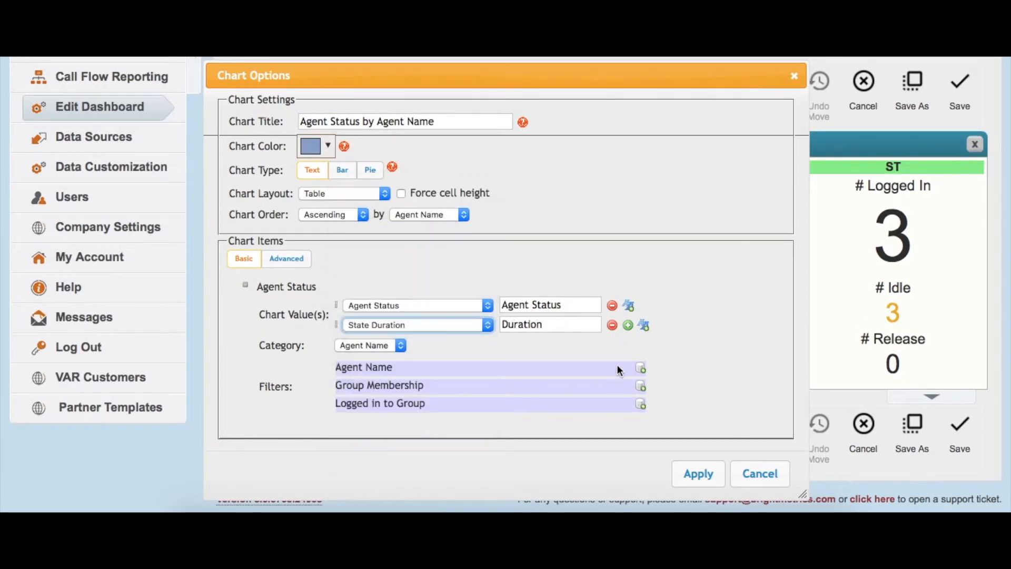
{"action": "left_click", "coordinate": [324, 193]}
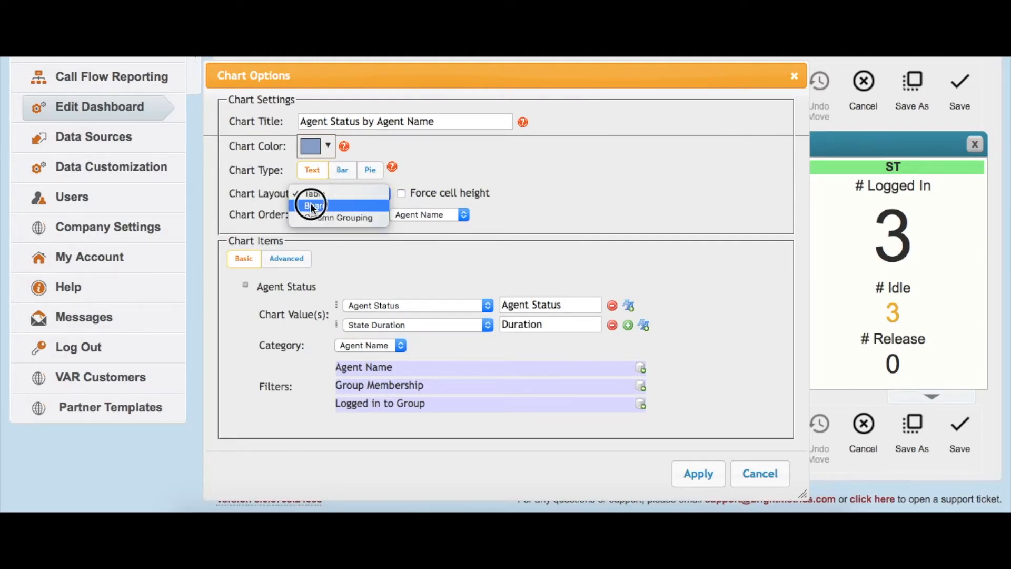
{"action": "left_click", "coordinate": [316, 194]}
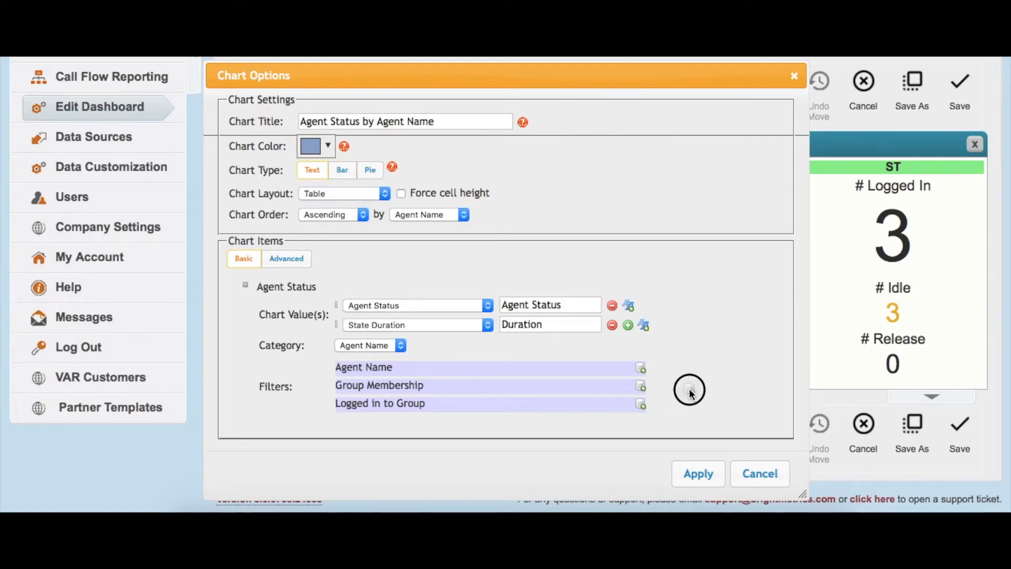
Filter the agent status chart's Group Membership to the MSP and ST groups and apply the chart options.
{"action": "left_click", "coordinate": [641, 386]}
{"action": "left_click", "coordinate": [324, 190]}
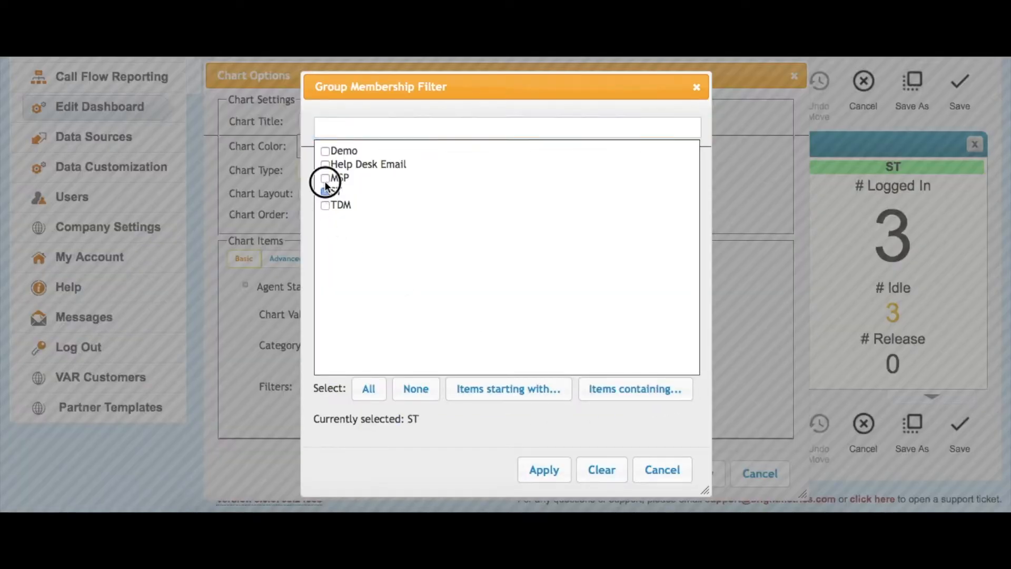
{"action": "left_click", "coordinate": [542, 465]}
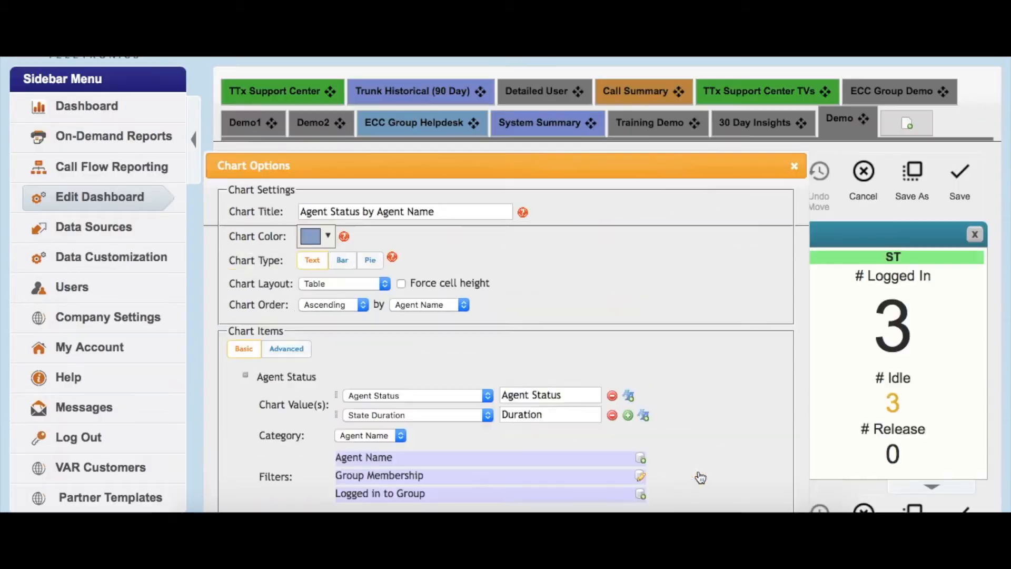
{"action": "left_click", "coordinate": [698, 470]}
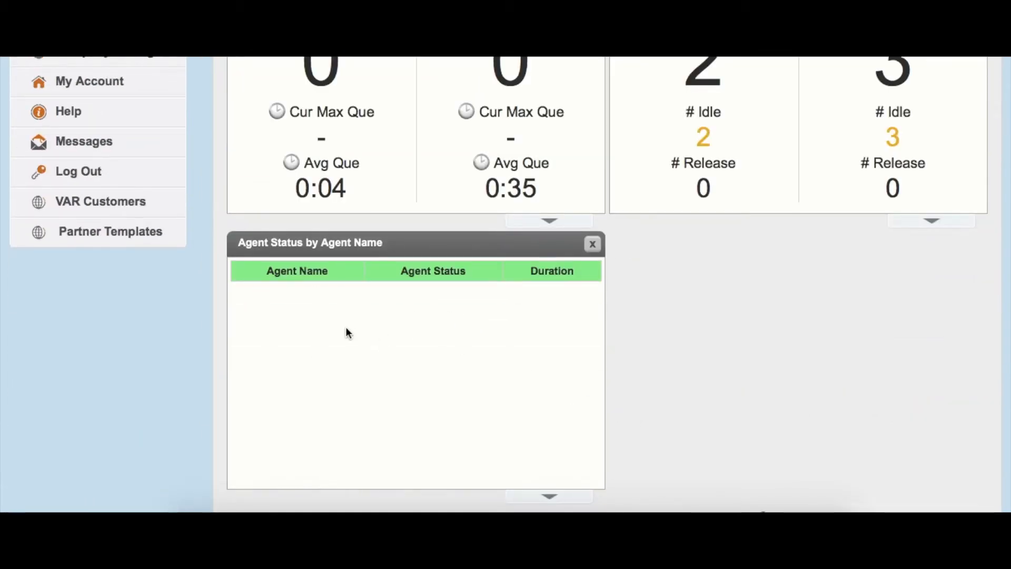
Reopen the Agent Status by Agent Name chart's options and add Total ACD Calls as a third chart value.
{"action": "scroll", "coordinate": [348, 327], "scroll_direction": "up", "scroll_amount": 2}
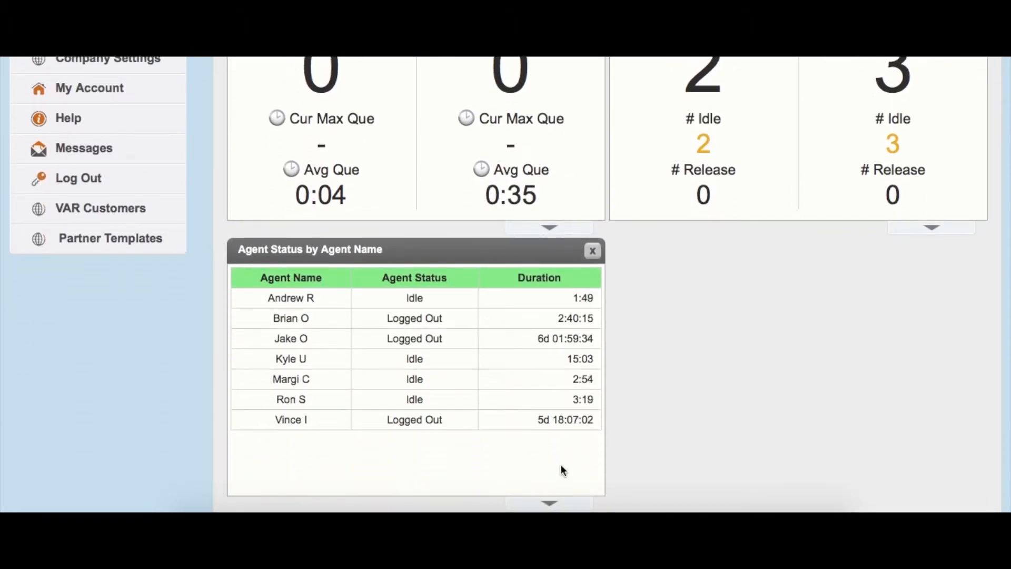
{"action": "left_click", "coordinate": [547, 509]}
{"action": "left_click", "coordinate": [627, 330]}
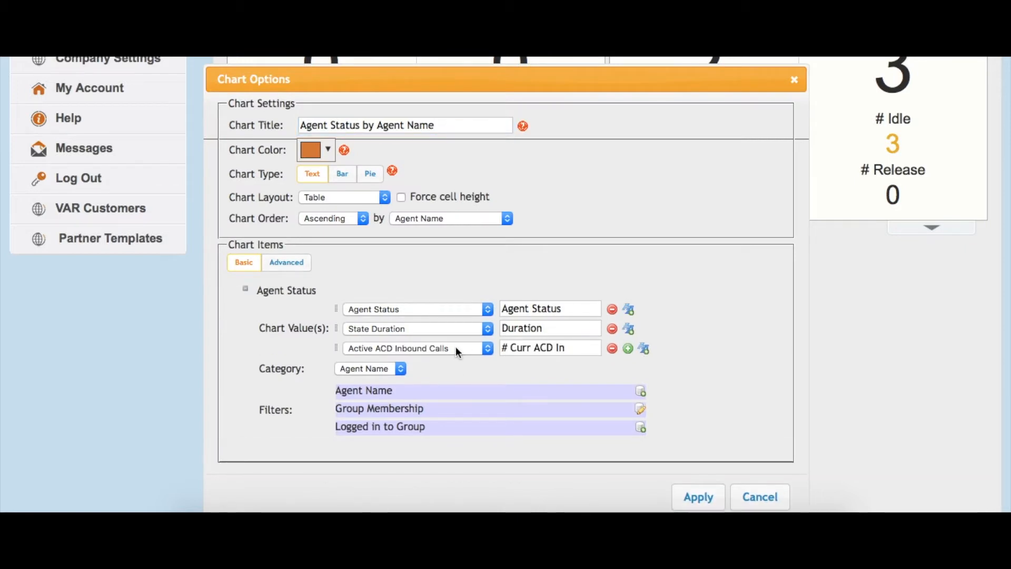
{"action": "left_click", "coordinate": [456, 347]}
{"action": "scroll", "coordinate": [418, 416], "scroll_direction": "down", "scroll_amount": 5}
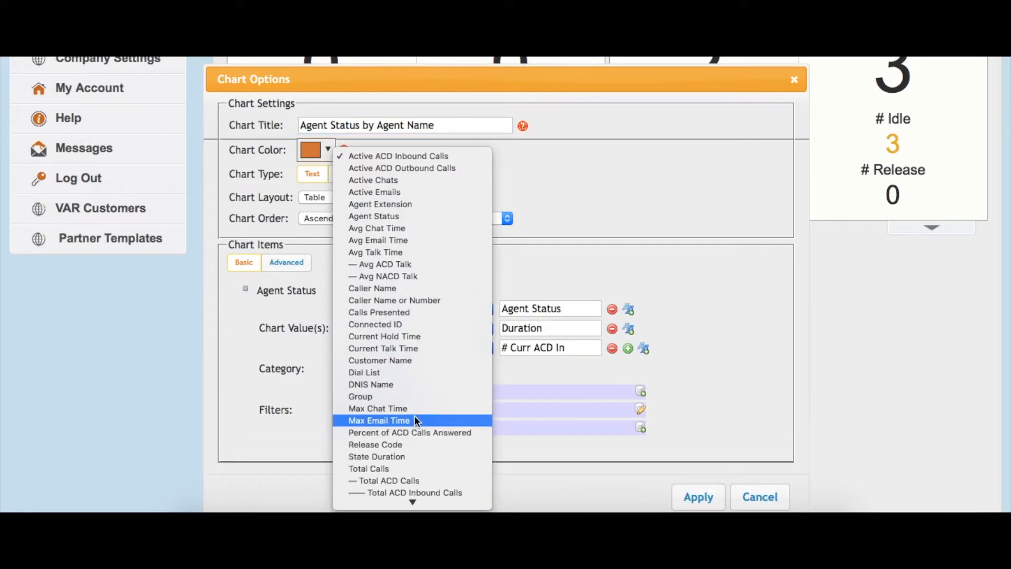
{"action": "scroll", "coordinate": [413, 415], "scroll_direction": "down", "scroll_amount": 10}
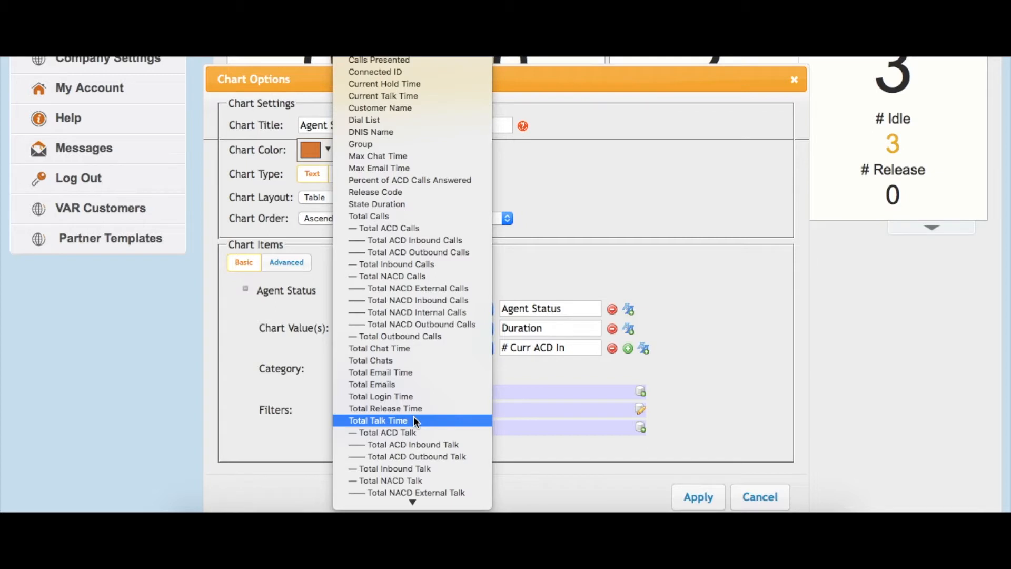
{"action": "scroll", "coordinate": [487, 272], "scroll_direction": "up", "scroll_amount": 1}
{"action": "left_click", "coordinate": [416, 240]}
Add Total ACD Talk as a fourth value of the agent status table and apply the chart options.
{"action": "left_click", "coordinate": [630, 350]}
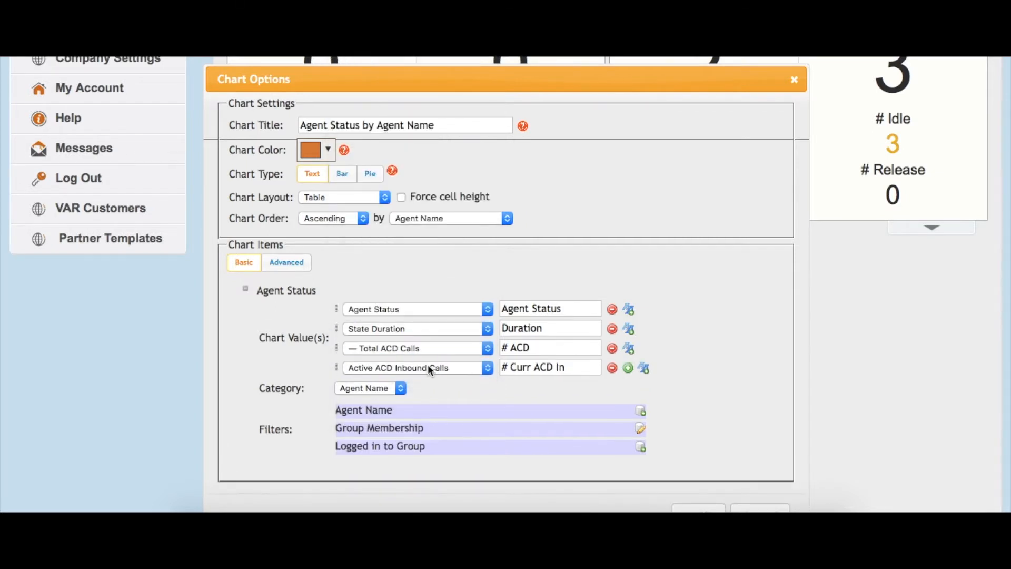
{"action": "left_click", "coordinate": [430, 363]}
{"action": "scroll", "coordinate": [450, 424], "scroll_direction": "down", "scroll_amount": 10}
{"action": "scroll", "coordinate": [445, 419], "scroll_direction": "down", "scroll_amount": 3}
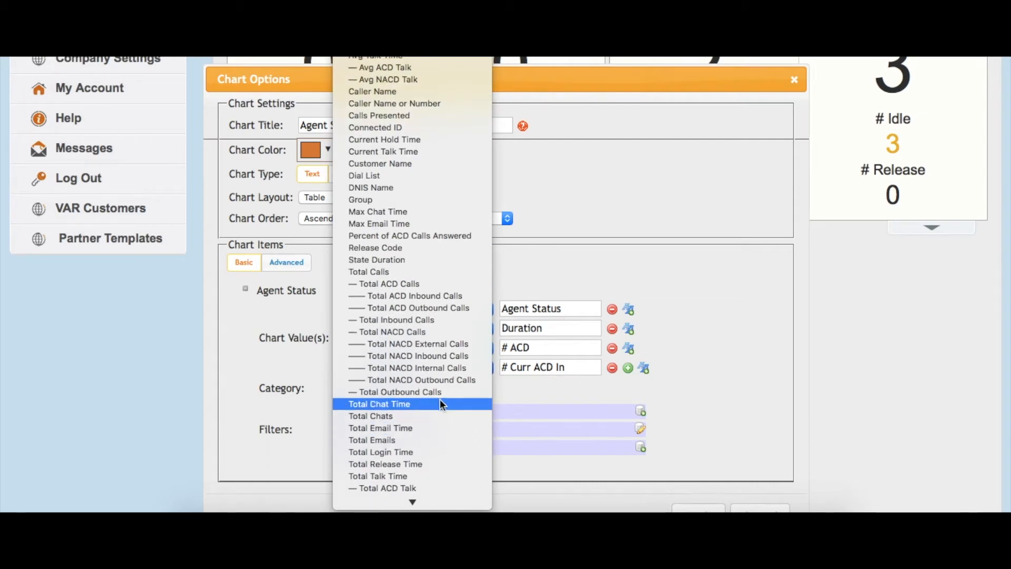
{"action": "scroll", "coordinate": [451, 406], "scroll_direction": "down", "scroll_amount": 3}
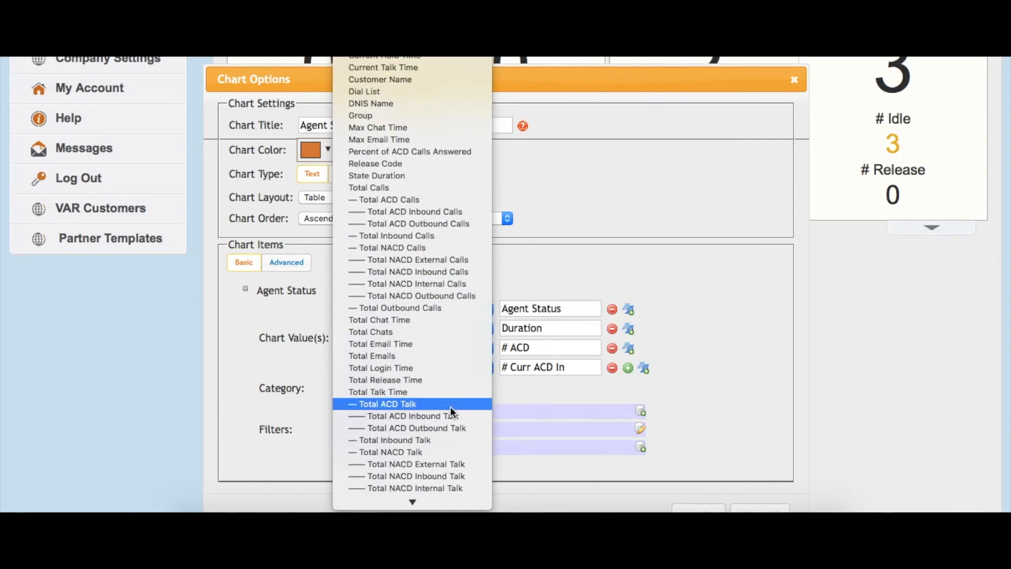
{"action": "left_click", "coordinate": [415, 393]}
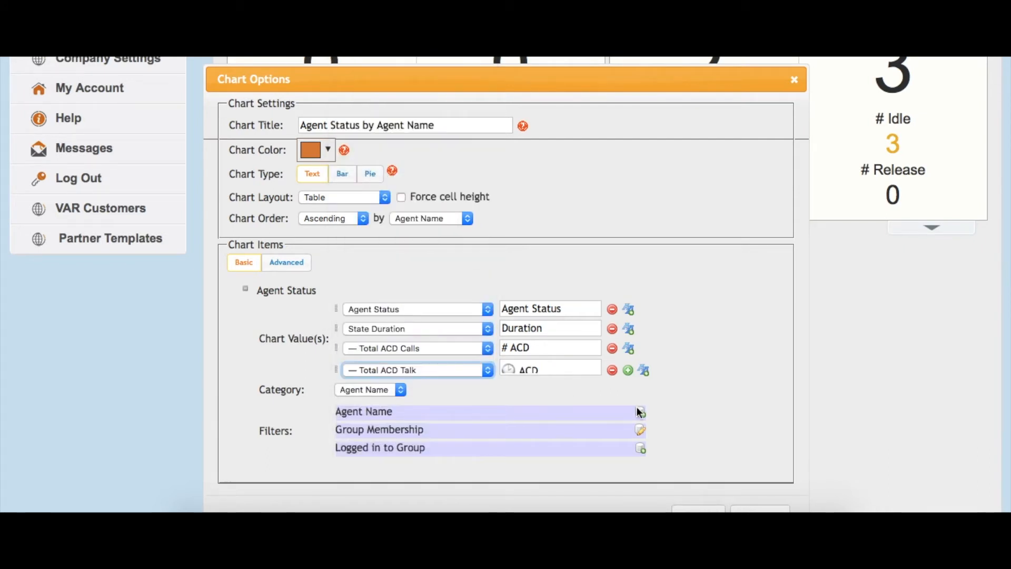
{"action": "scroll", "coordinate": [690, 408], "scroll_direction": "down", "scroll_amount": 2}
{"action": "left_click", "coordinate": [690, 473]}
Review the agent status table's ACD columns together with the Group Queue Status and Group Agent Status boards.
{"action": "scroll", "coordinate": [630, 441], "scroll_direction": "down", "scroll_amount": 5}
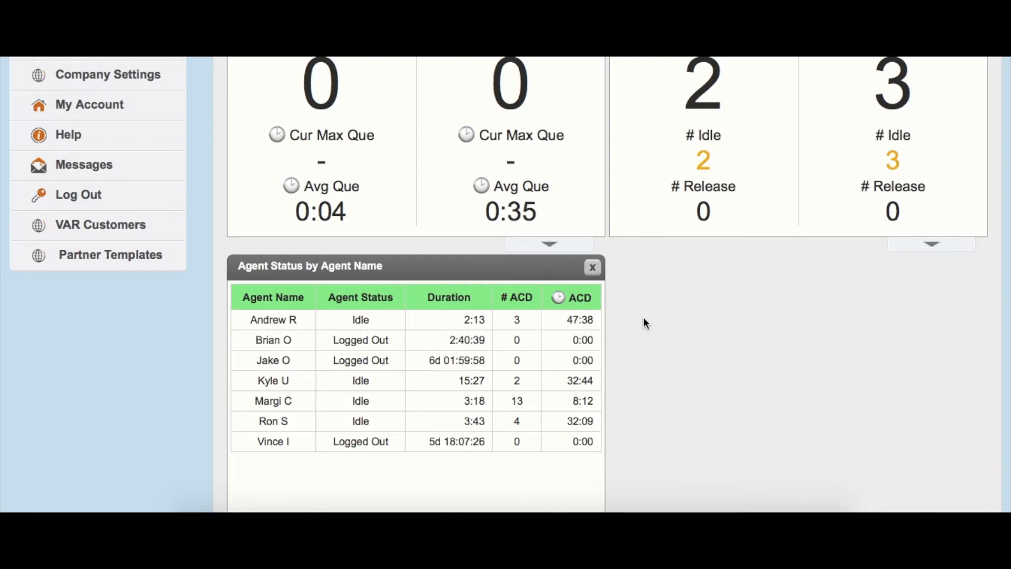
{"action": "scroll", "coordinate": [611, 372], "scroll_direction": "down", "scroll_amount": 1}
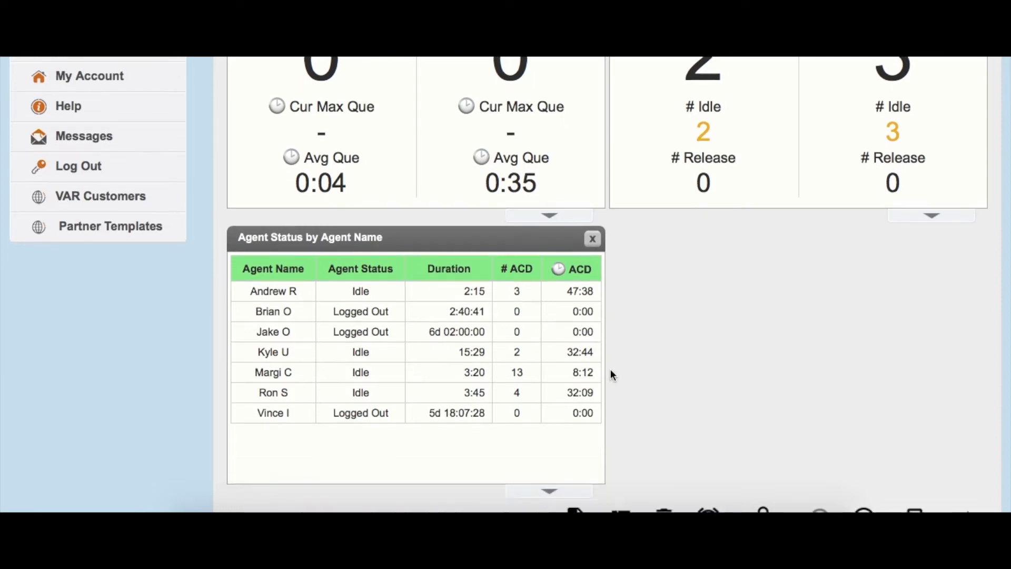
{"action": "scroll", "coordinate": [611, 372], "scroll_direction": "up", "scroll_amount": 4}
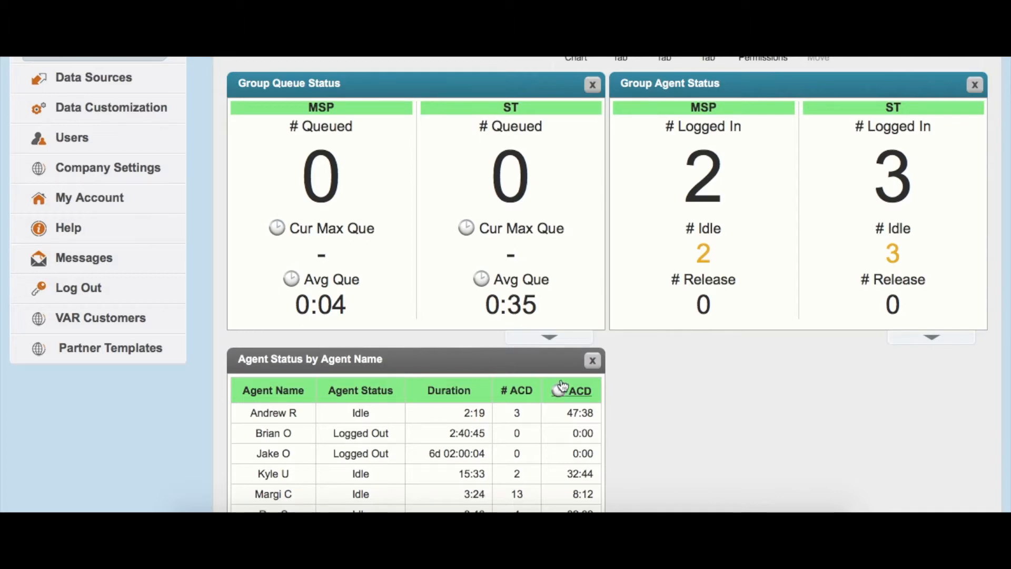
{"action": "scroll", "coordinate": [710, 348], "scroll_direction": "up", "scroll_amount": 3}
{"action": "scroll", "coordinate": [706, 353], "scroll_direction": "down", "scroll_amount": 3}
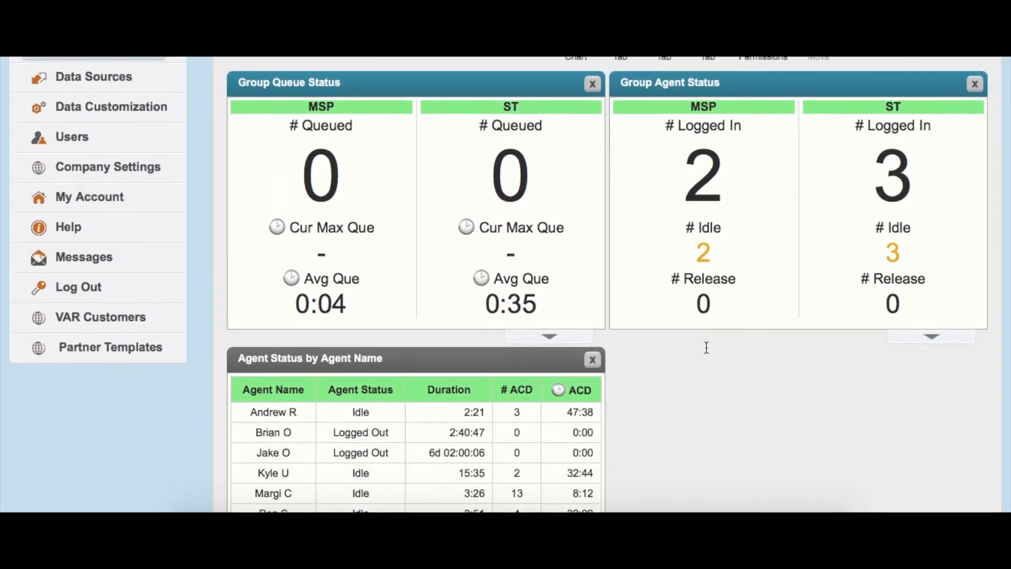
{"action": "scroll", "coordinate": [706, 356], "scroll_direction": "down", "scroll_amount": 1}
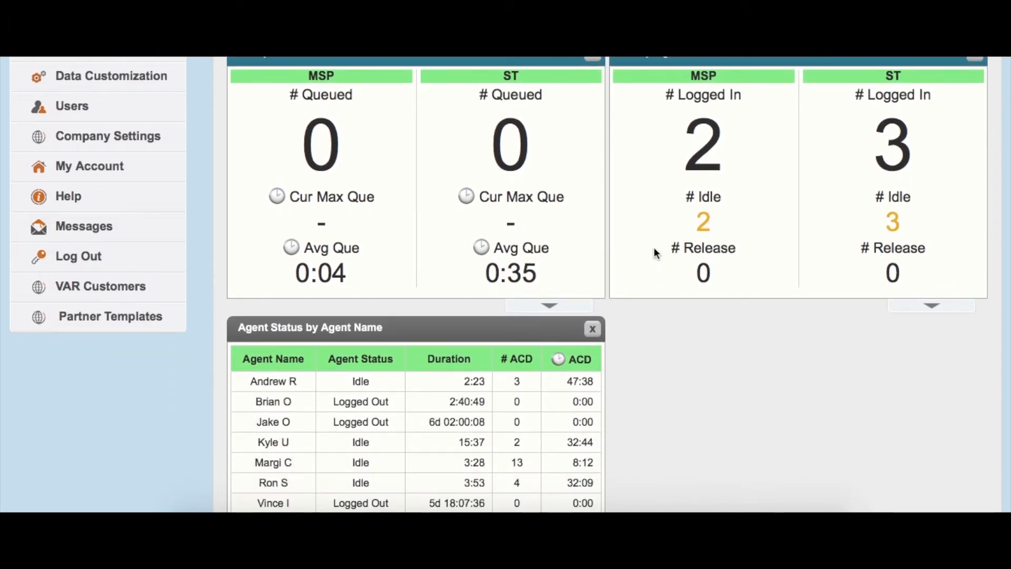
{"action": "scroll", "coordinate": [535, 211], "scroll_direction": "up", "scroll_amount": 1}
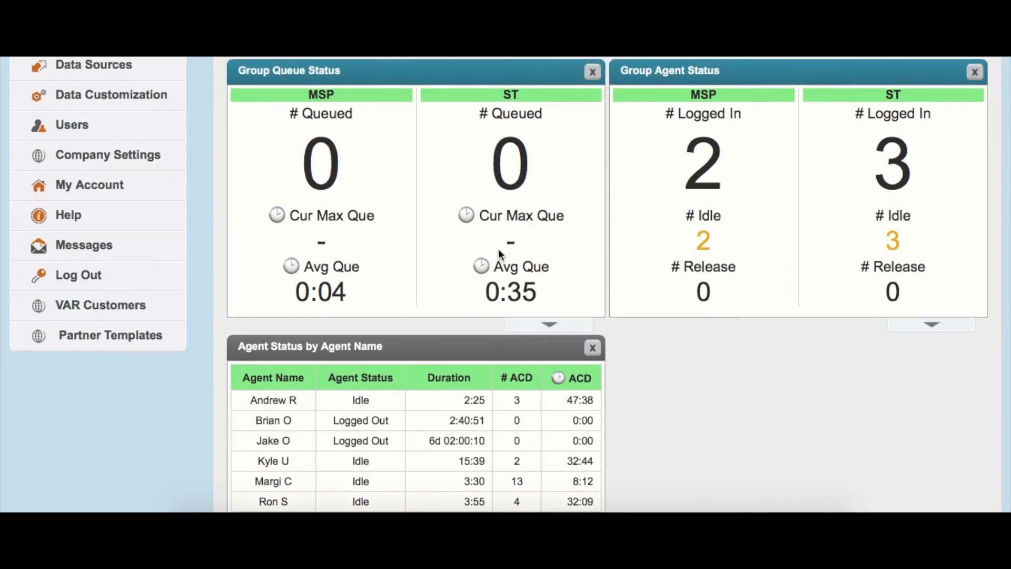
{"action": "scroll", "coordinate": [635, 327], "scroll_direction": "down", "scroll_amount": 3}
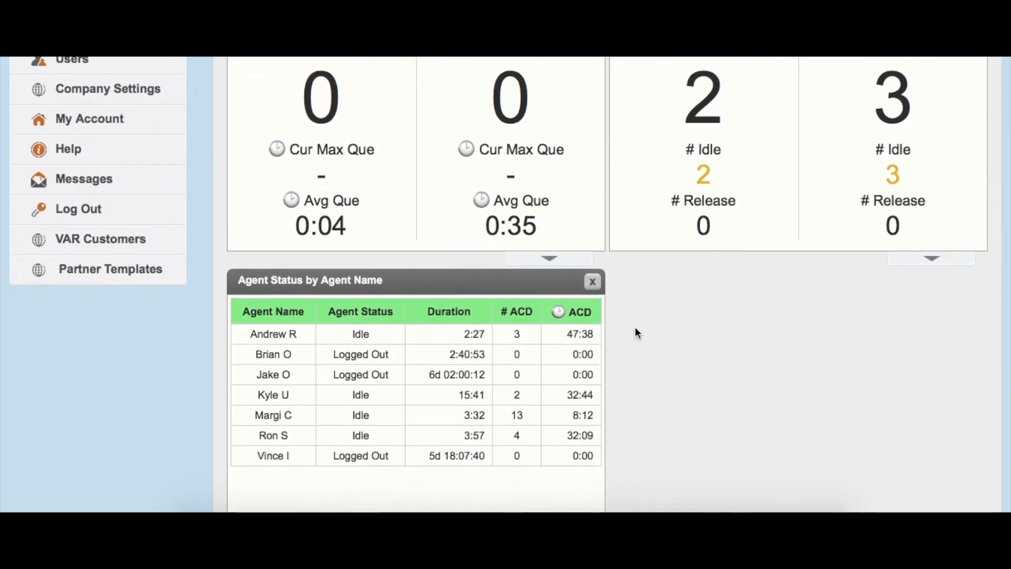
{"action": "scroll", "coordinate": [630, 377], "scroll_direction": "down", "scroll_amount": 2}
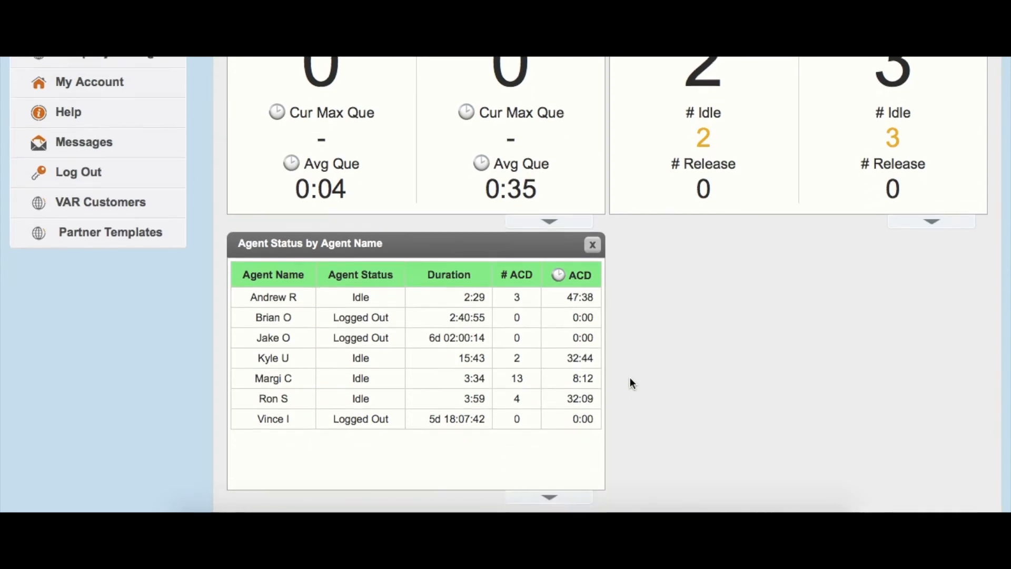
Add a text threshold to the Agent Status value of the agent table that matches the Release status.
{"action": "left_click", "coordinate": [551, 494]}
{"action": "left_click", "coordinate": [551, 497]}
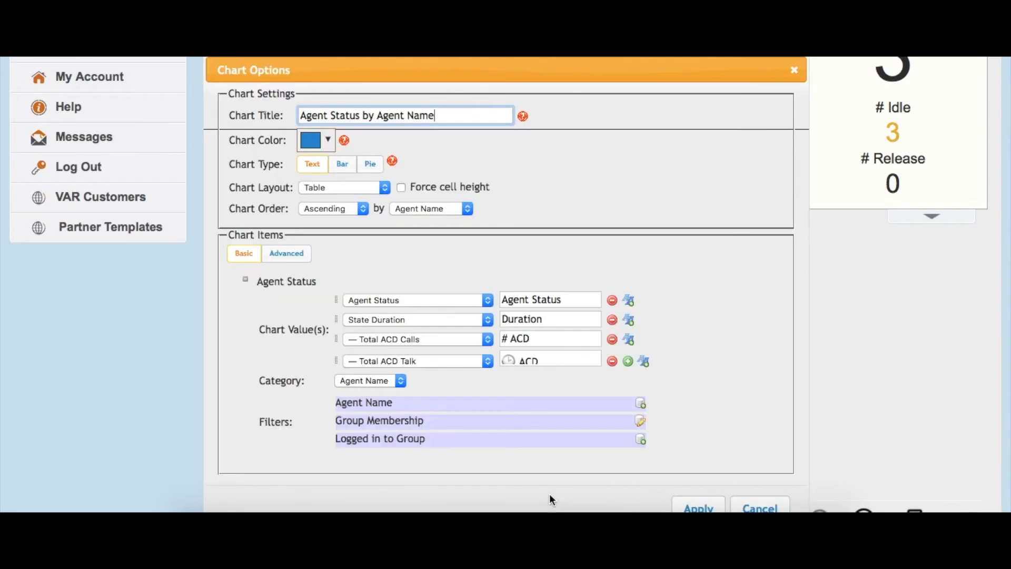
{"action": "left_click", "coordinate": [628, 300]}
{"action": "left_click", "coordinate": [438, 302]}
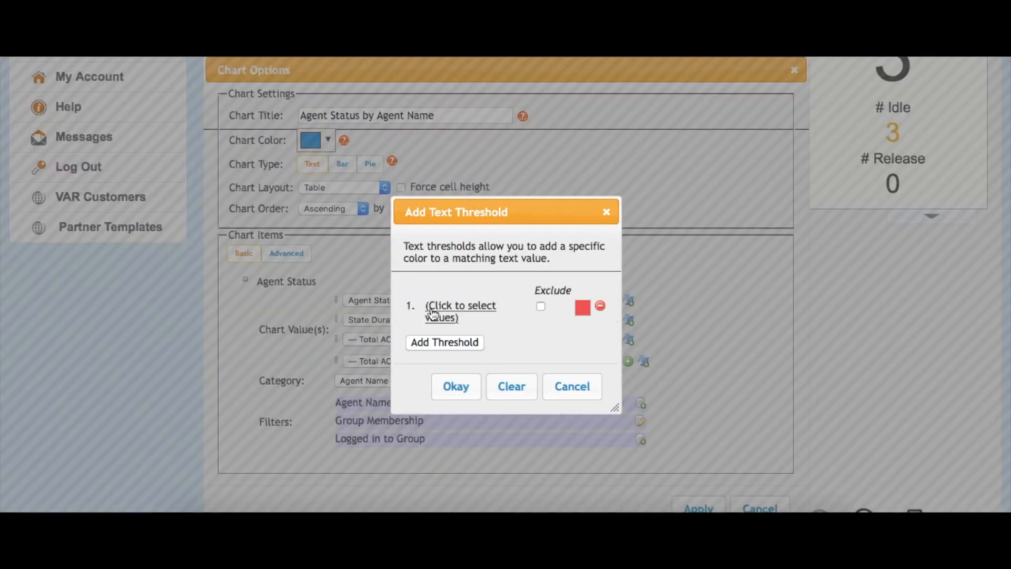
{"action": "left_click", "coordinate": [434, 311]}
{"action": "scroll", "coordinate": [427, 332], "scroll_direction": "down", "scroll_amount": 10}
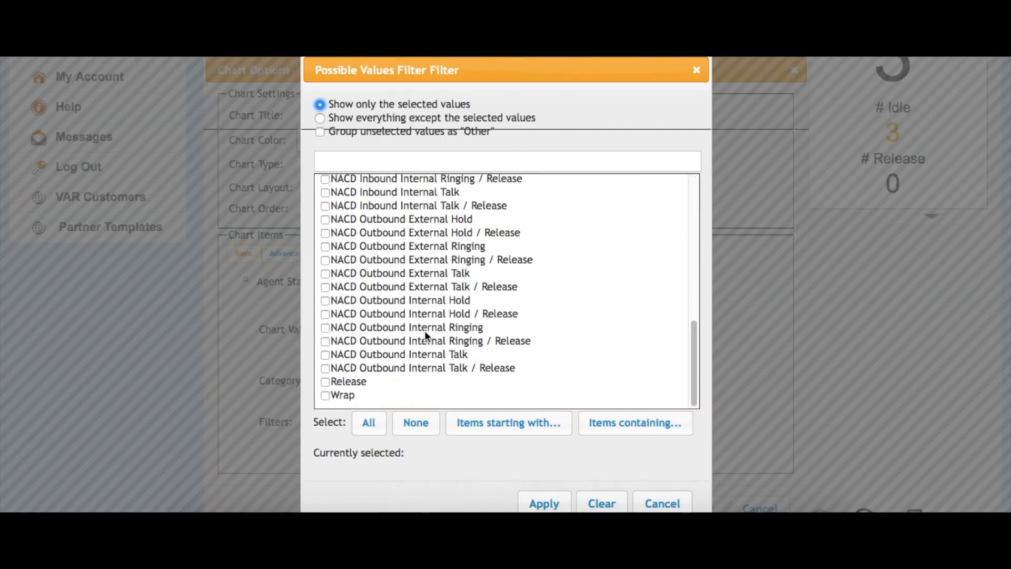
{"action": "left_click", "coordinate": [335, 384]}
{"action": "left_click", "coordinate": [527, 503]}
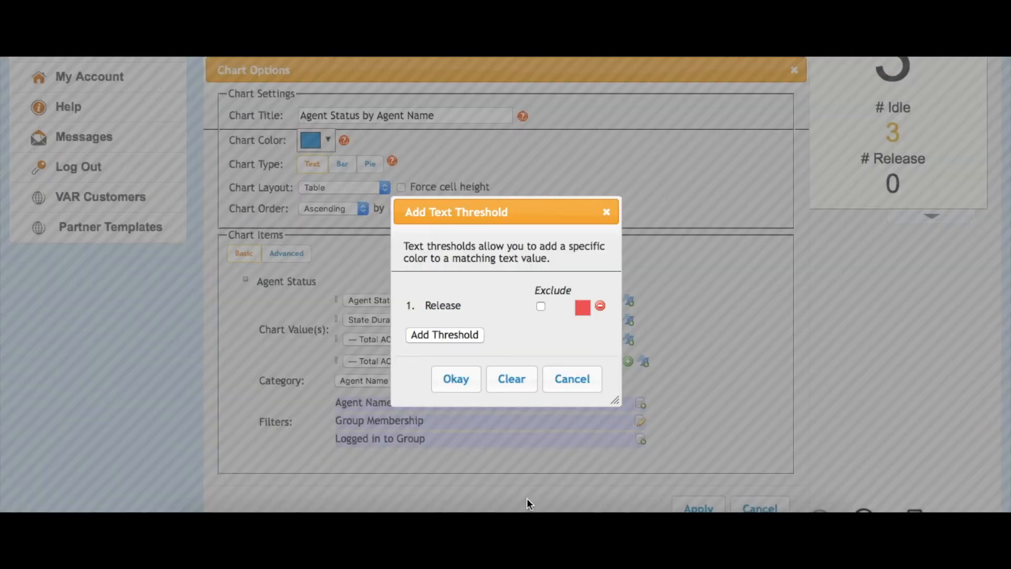
Set the Release threshold's color to dark red, then confirm the threshold and apply the chart options.
{"action": "left_click", "coordinate": [583, 308]}
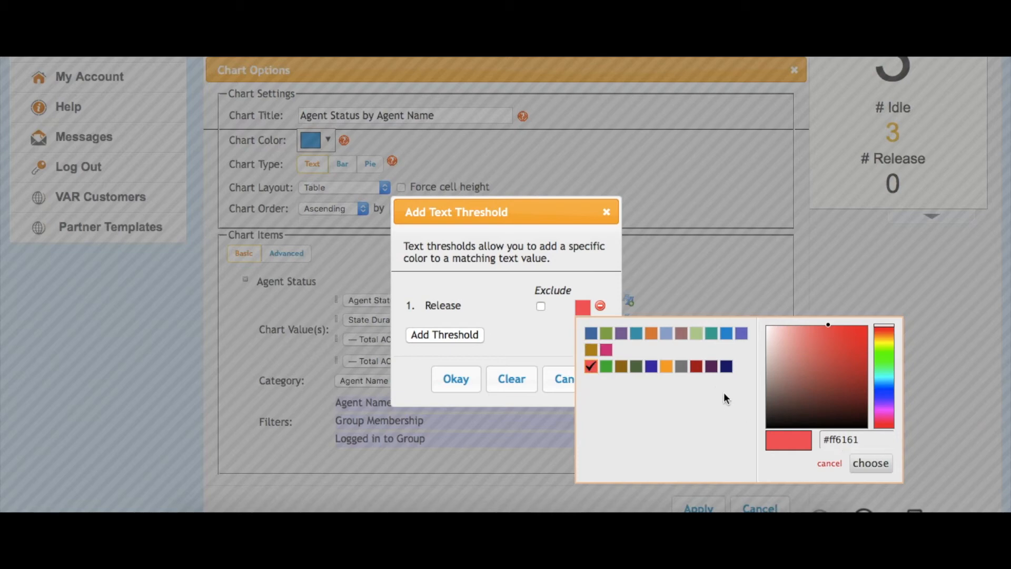
{"action": "left_click", "coordinate": [696, 367]}
{"action": "left_click", "coordinate": [871, 463]}
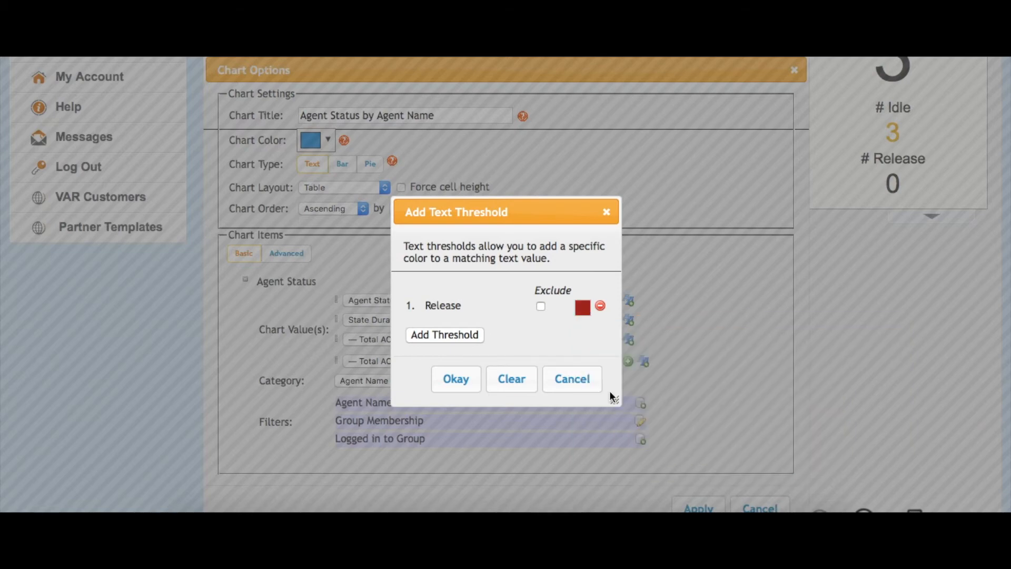
{"action": "left_click", "coordinate": [456, 382]}
{"action": "scroll", "coordinate": [671, 403], "scroll_direction": "down", "scroll_amount": 5}
{"action": "left_click", "coordinate": [677, 408]}
Add Logged Out to the Agent Status text threshold alongside Release, then apply the threshold and chart options.
{"action": "scroll", "coordinate": [671, 401], "scroll_direction": "down", "scroll_amount": 10}
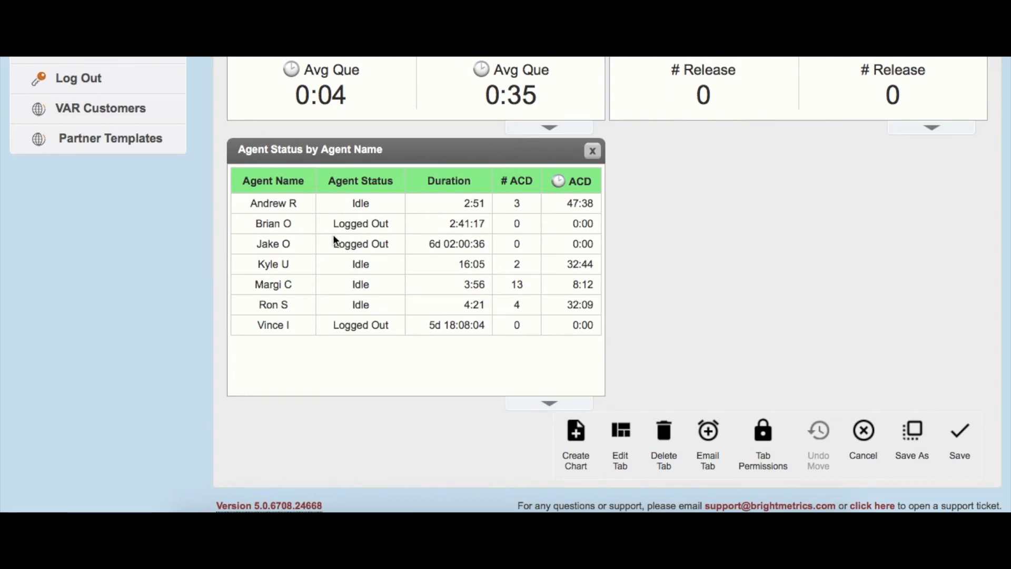
{"action": "left_click", "coordinate": [551, 404]}
{"action": "left_click", "coordinate": [544, 407]}
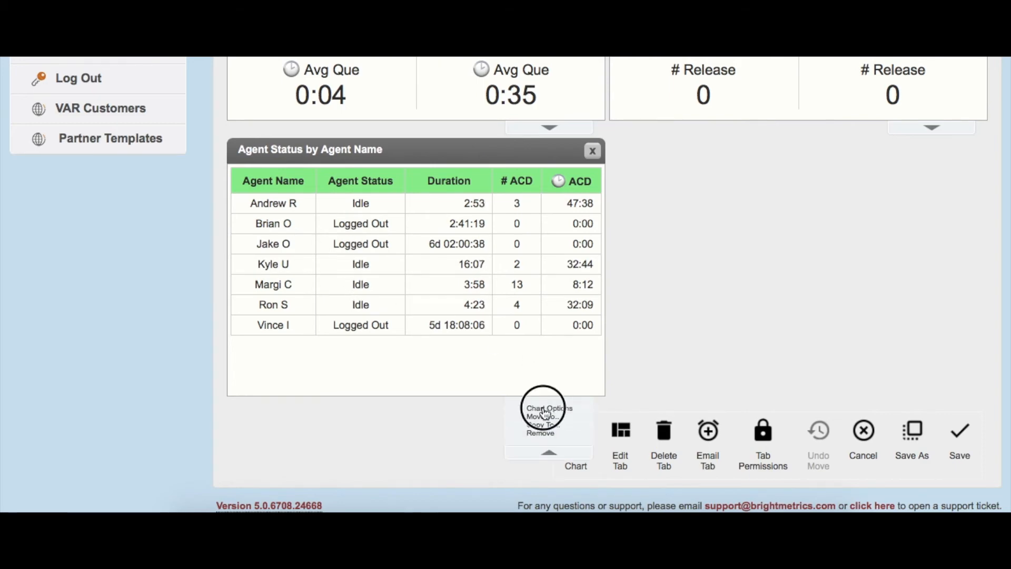
{"action": "left_click", "coordinate": [628, 300]}
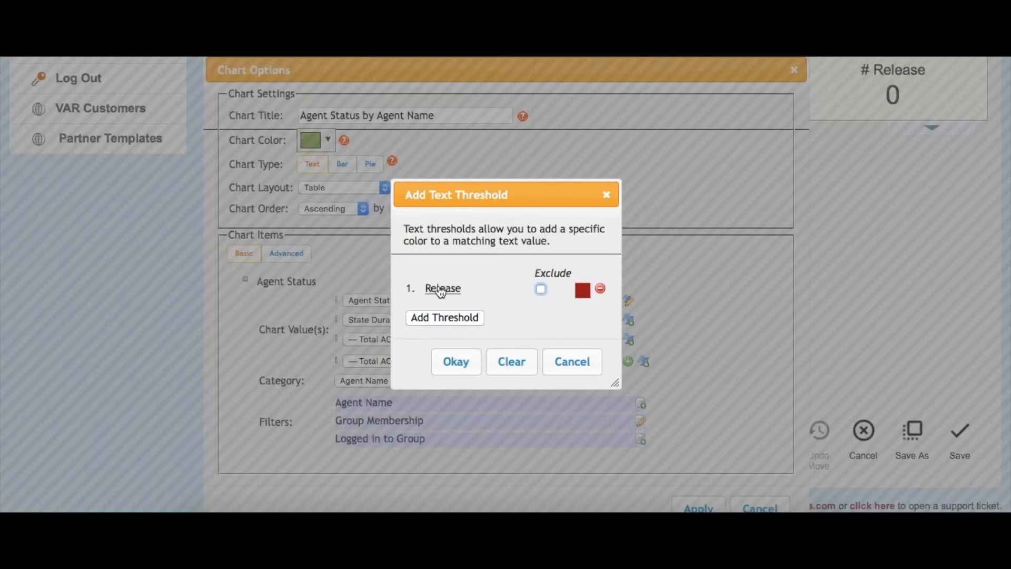
{"action": "left_click", "coordinate": [451, 296]}
{"action": "scroll", "coordinate": [424, 333], "scroll_direction": "down", "scroll_amount": 6}
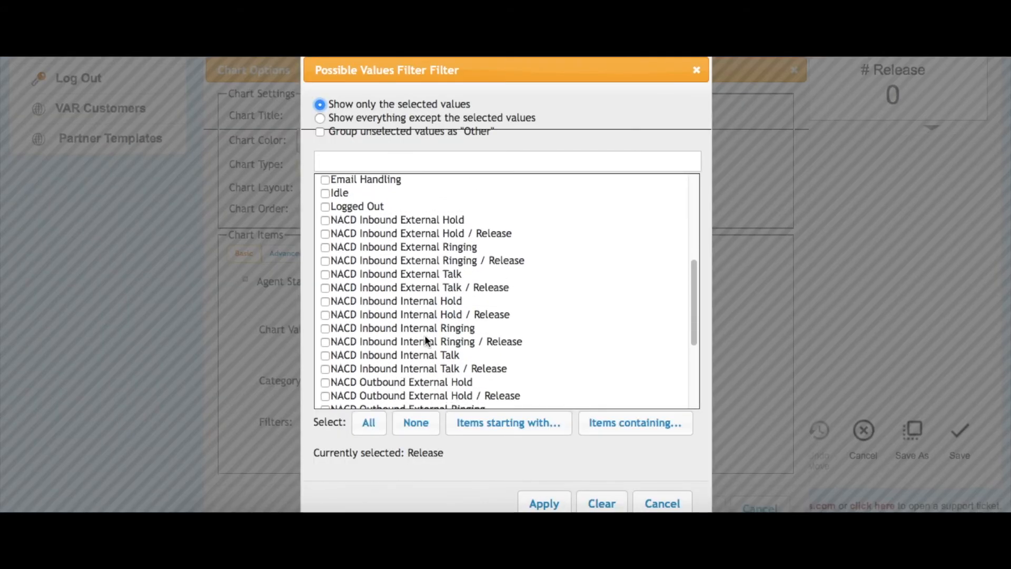
{"action": "left_click", "coordinate": [325, 183]}
{"action": "scroll", "coordinate": [474, 343], "scroll_direction": "down", "scroll_amount": 3}
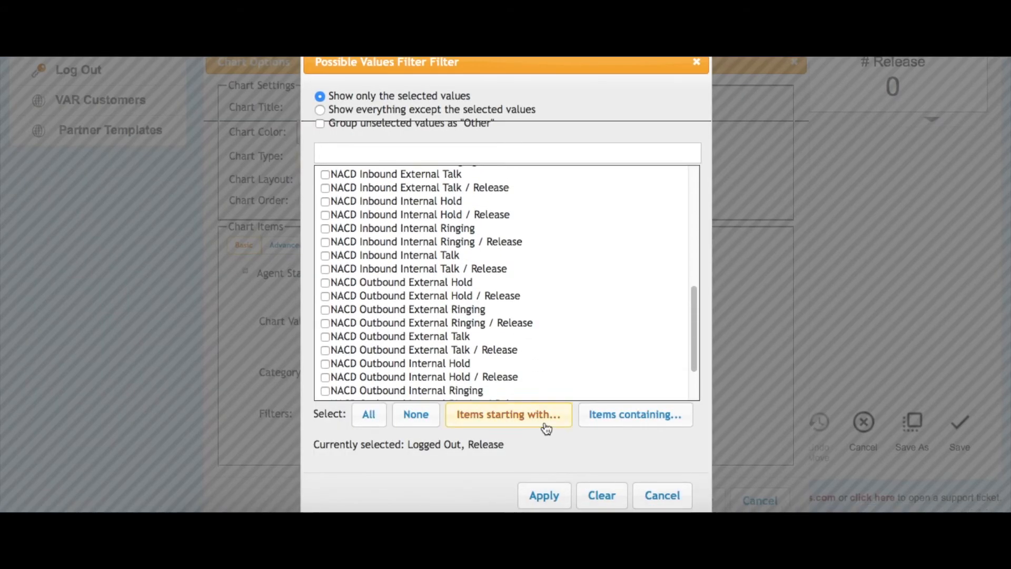
{"action": "left_click", "coordinate": [549, 495]}
{"action": "left_click", "coordinate": [463, 364]}
{"action": "left_click", "coordinate": [685, 497]}
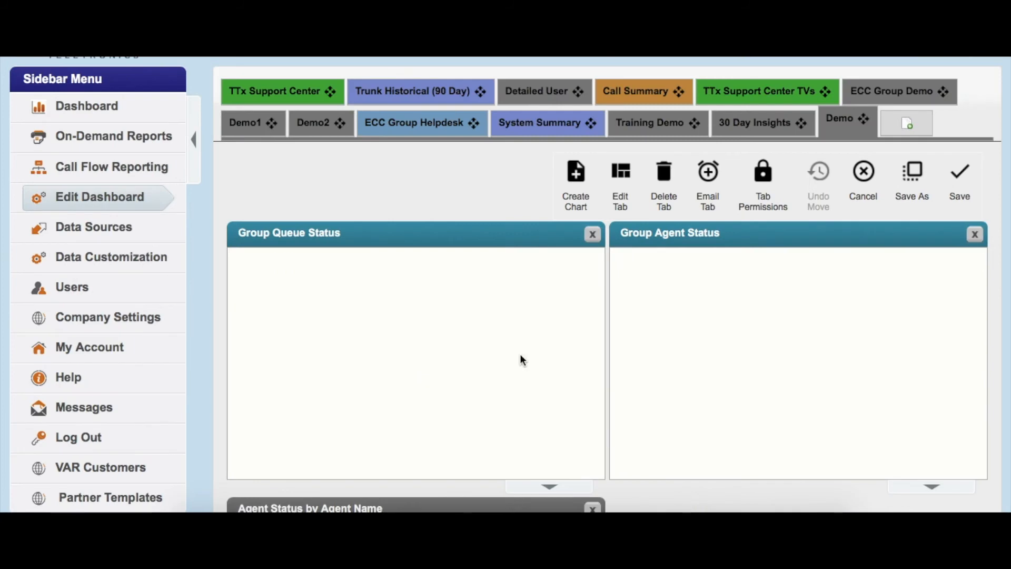
Check the agent status table's threshold coloring and save the edited Demo dashboard.
{"action": "scroll", "coordinate": [564, 396], "scroll_direction": "down", "scroll_amount": 7}
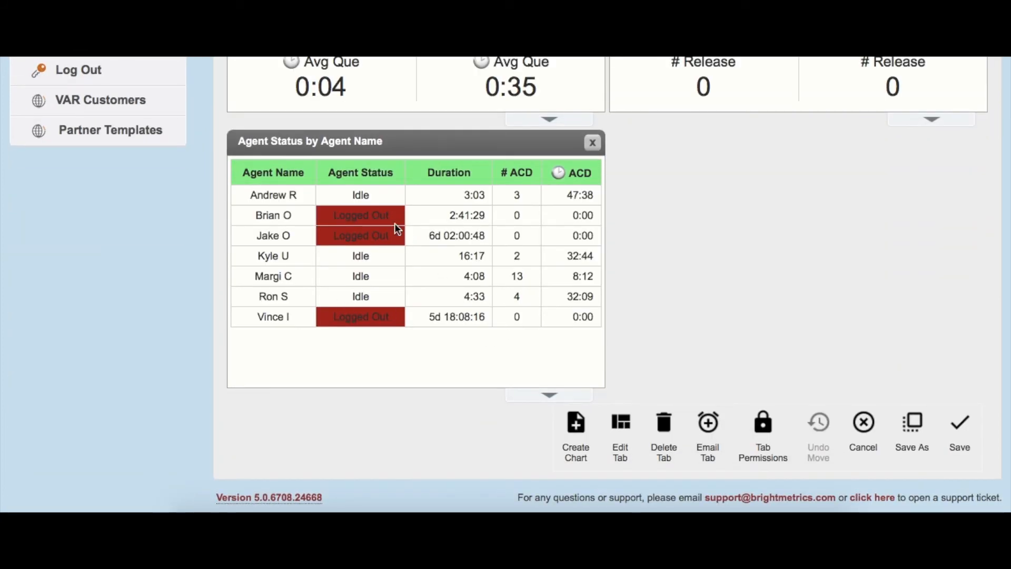
{"action": "scroll", "coordinate": [599, 271], "scroll_direction": "up", "scroll_amount": 8}
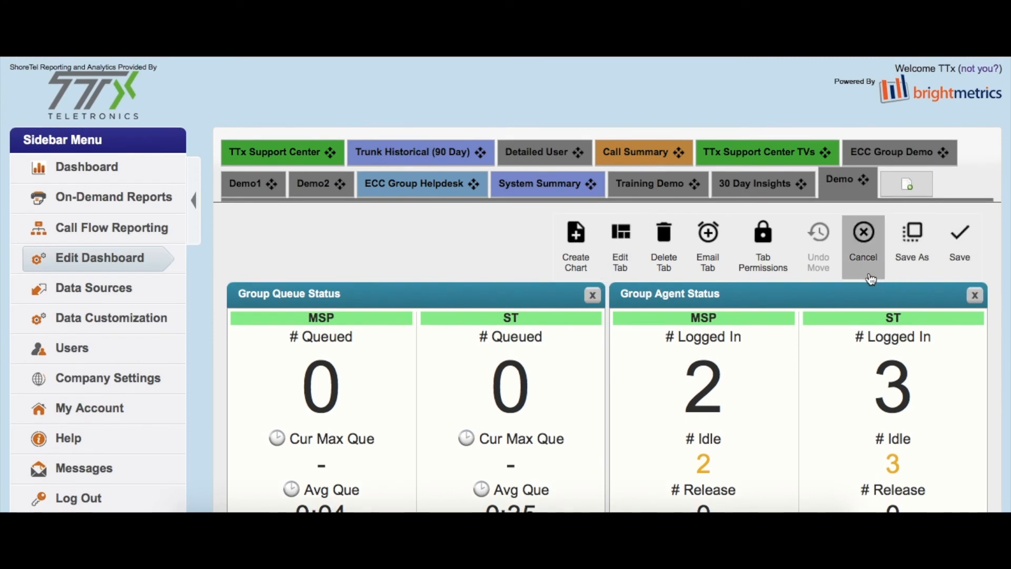
{"action": "scroll", "coordinate": [869, 282], "scroll_direction": "down", "scroll_amount": 3}
{"action": "scroll", "coordinate": [576, 350], "scroll_direction": "up", "scroll_amount": 3}
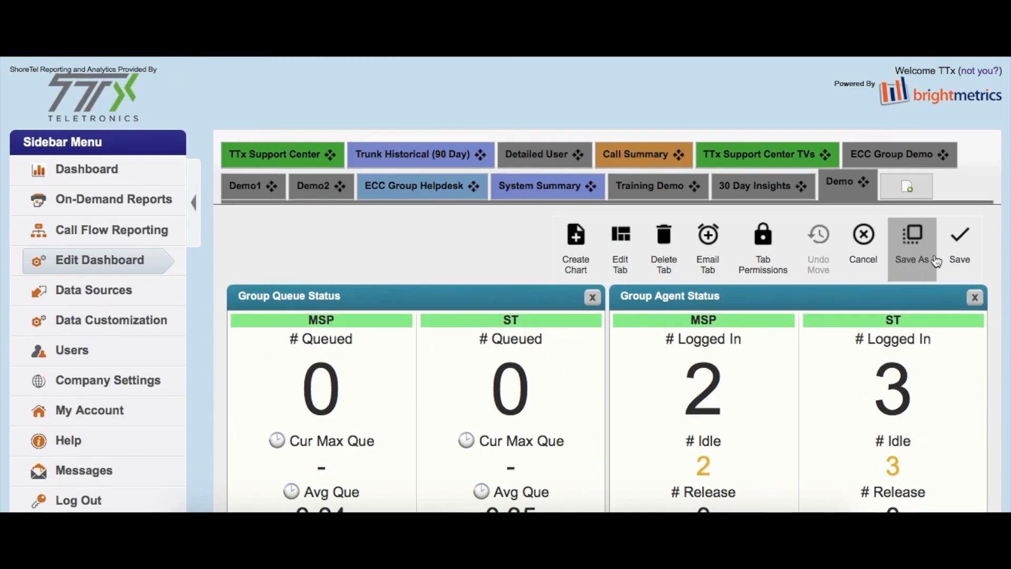
{"action": "left_click", "coordinate": [960, 245]}
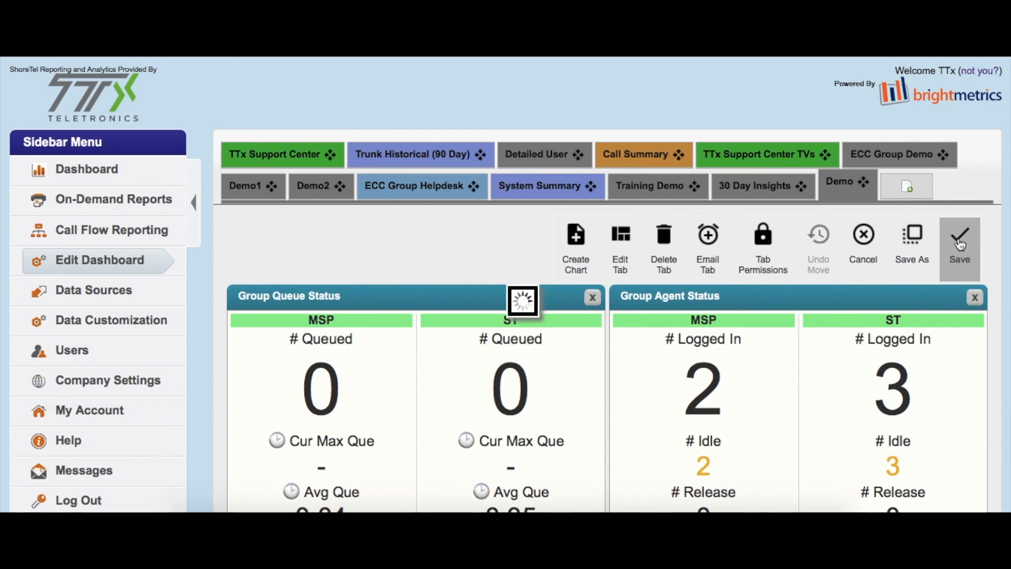